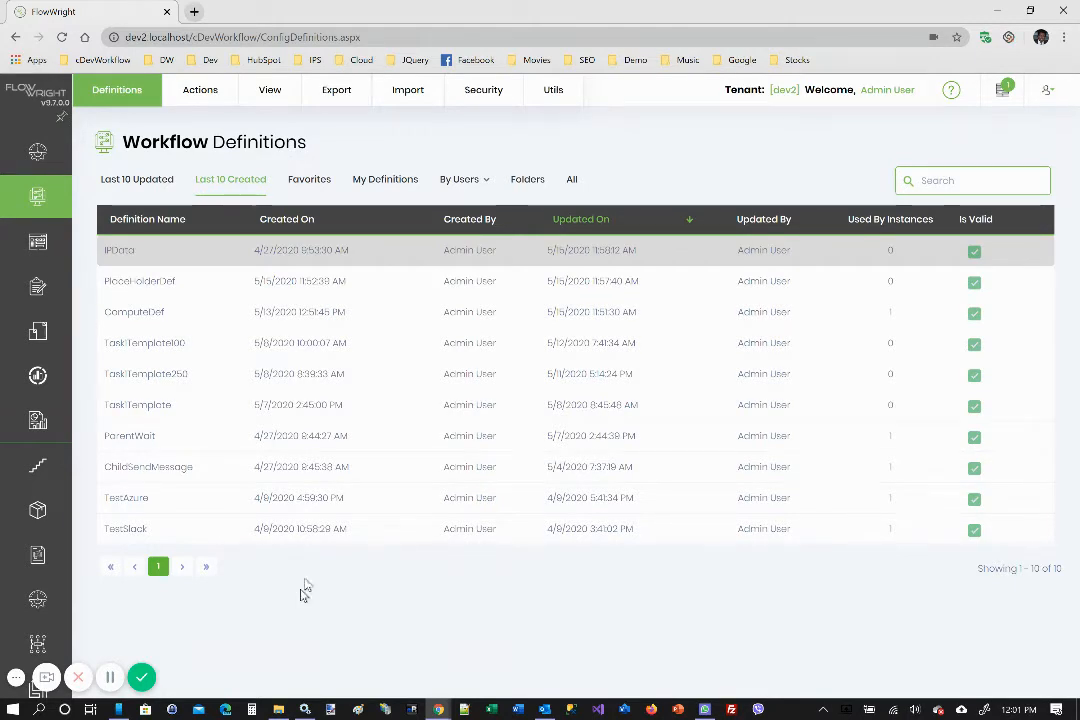
- Create a workflow definition named IPCWithin and open it in the designer
mouse_move(207, 101)
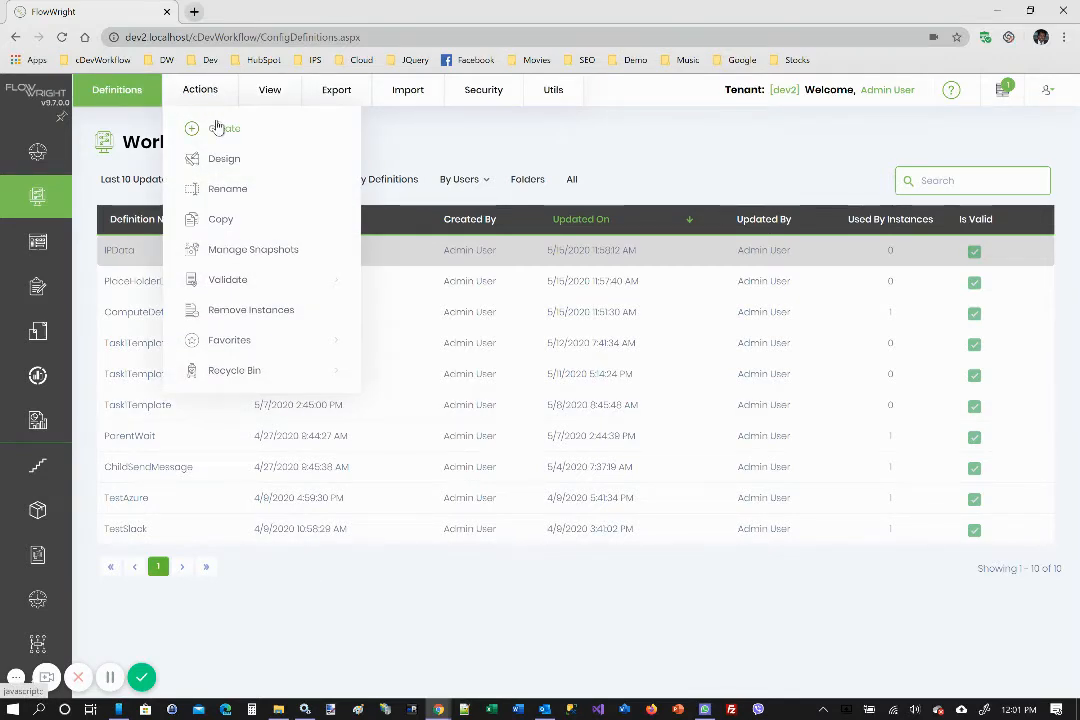
click(217, 127)
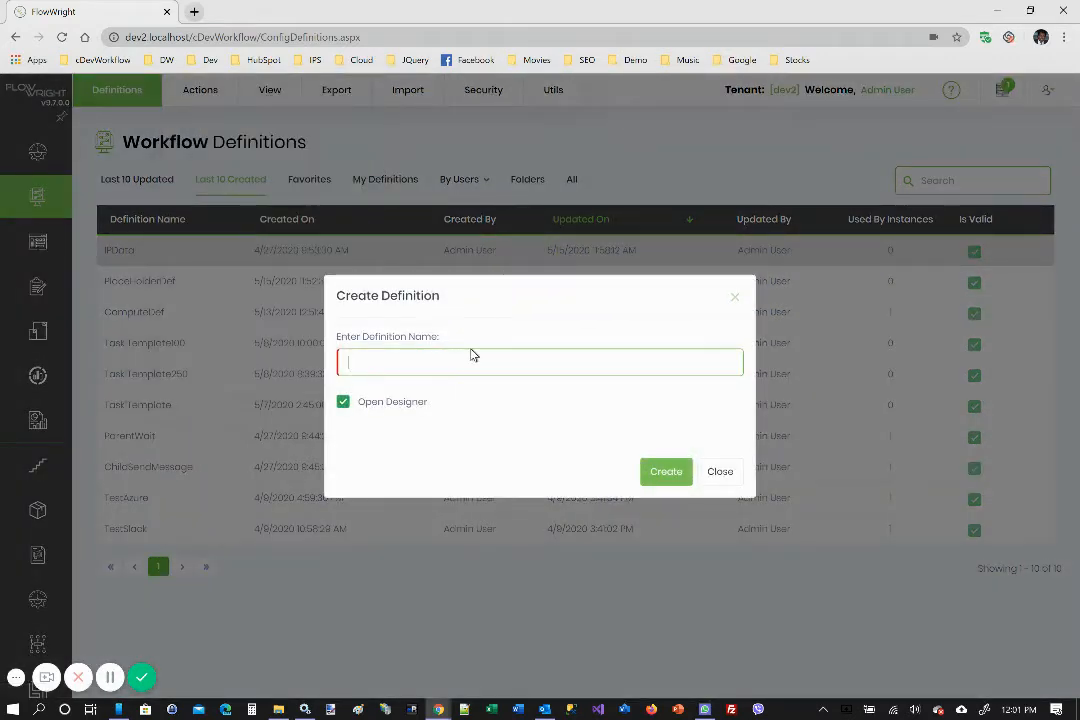
text(IPCW)
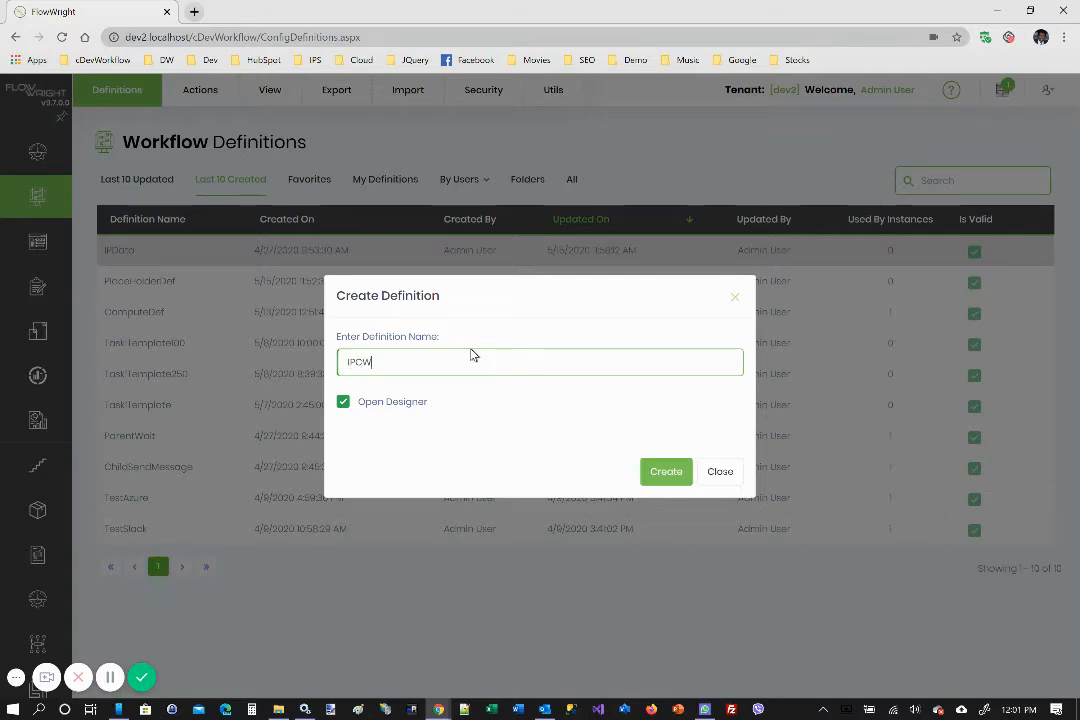
text(ithin)
click(666, 472)
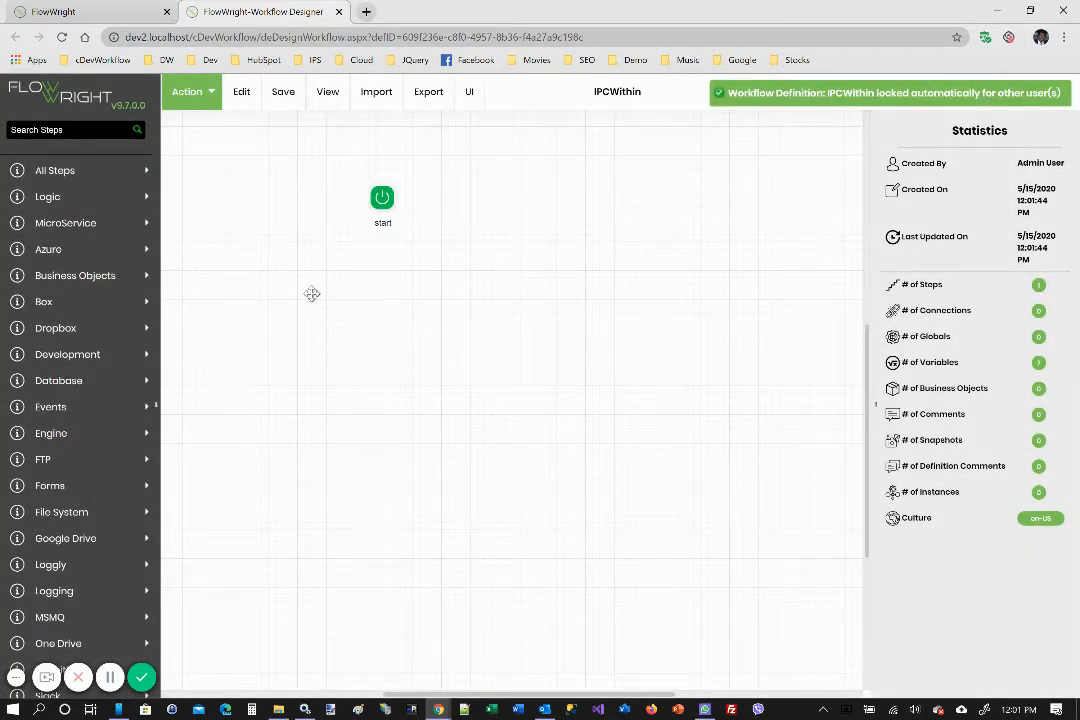
- Expand the My Template Steps category and look over its saved template steps
drag(311, 294, 438, 307)
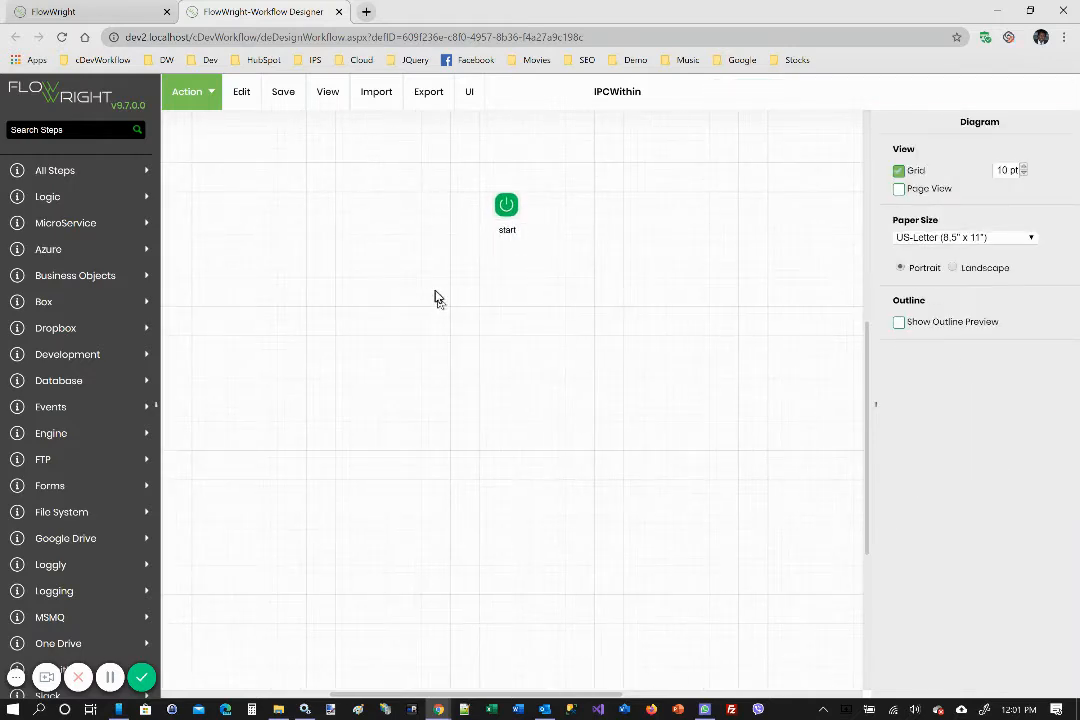
scroll(82, 485, down, 2)
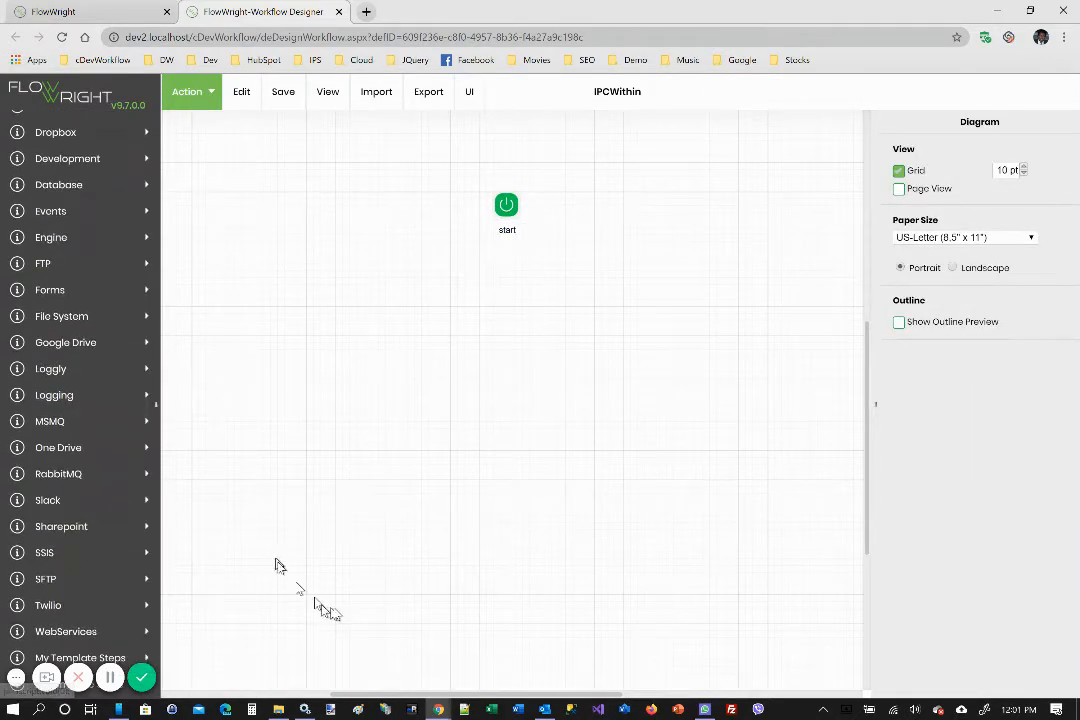
click(84, 648)
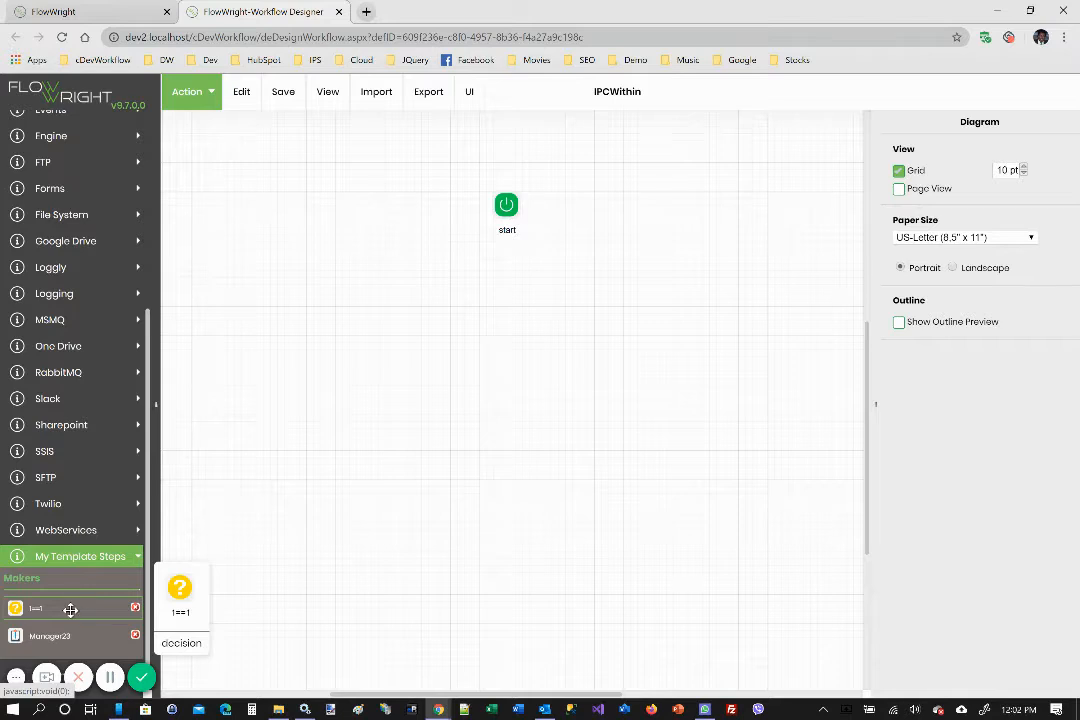
mouse_move(73, 629)
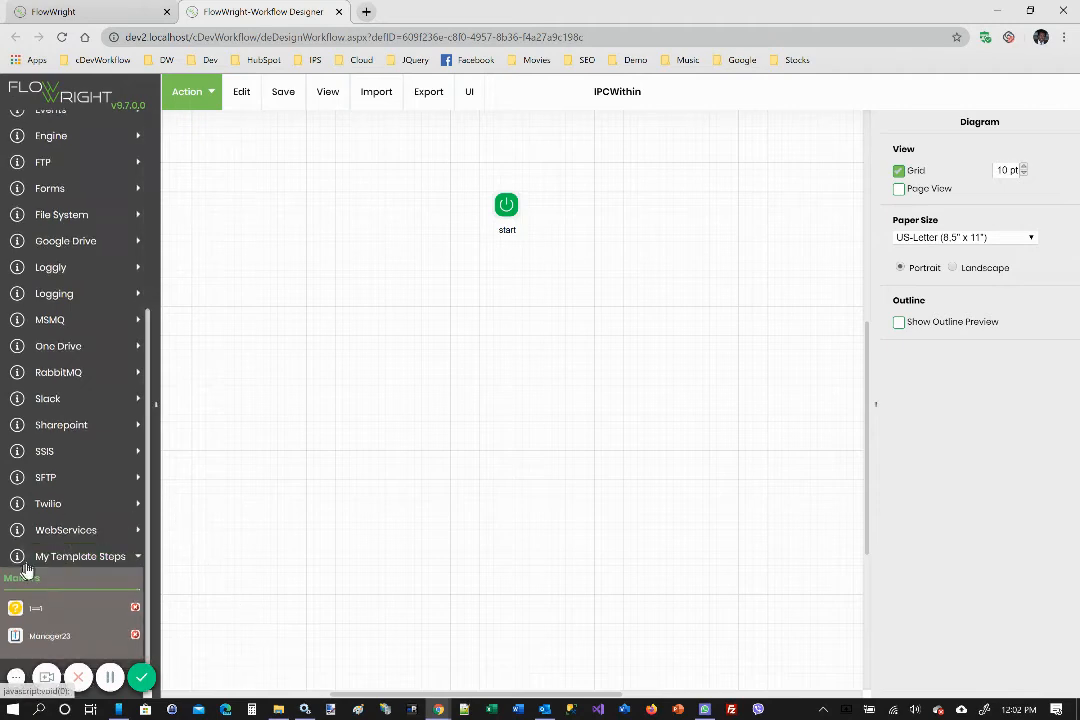
scroll(45, 540, up, 2)
scroll(45, 540, up, 3)
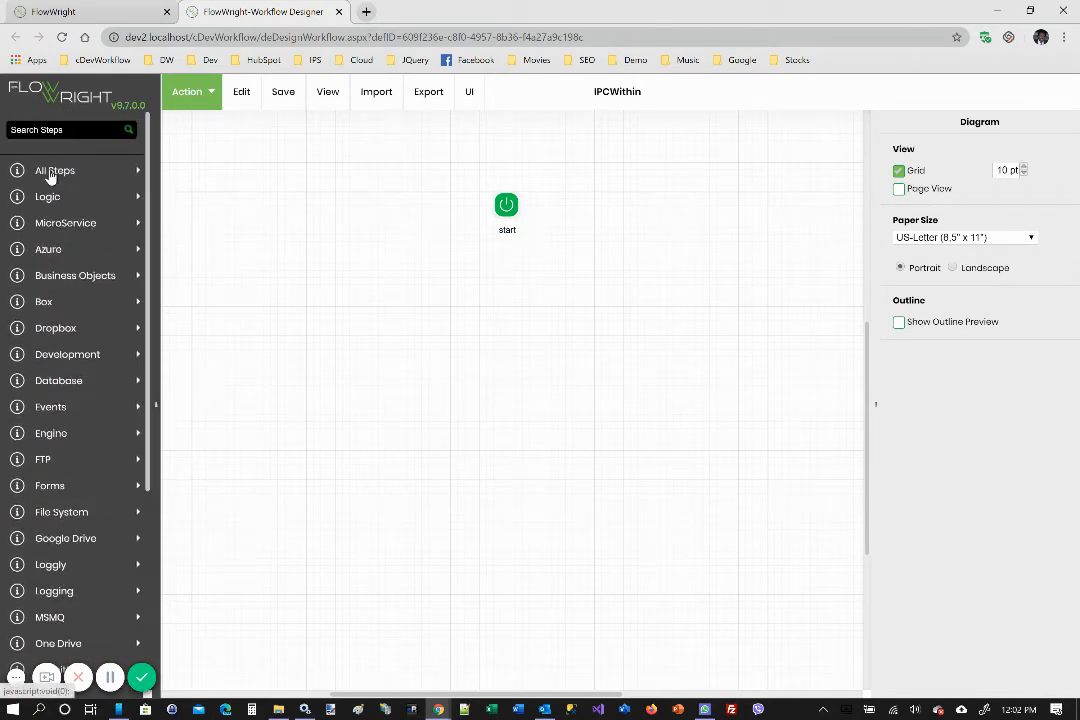
- Find the Manager 1 approval task step with the search term "task", place it below start, and connect start to it
click(66, 131)
text(ta)
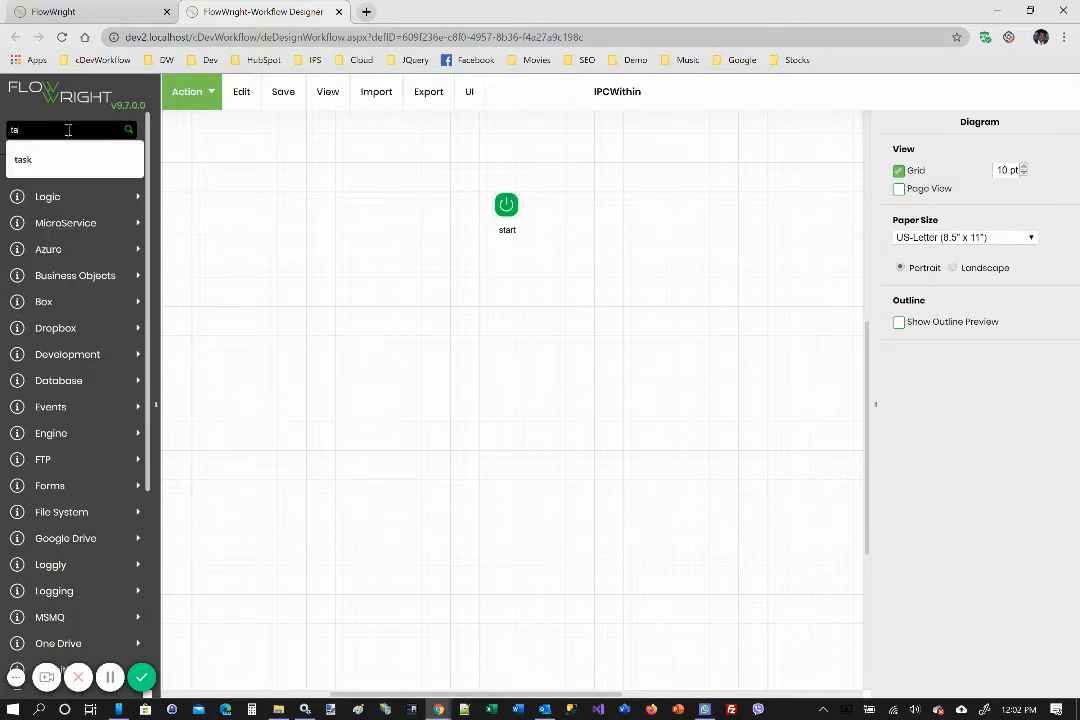
text(sk)
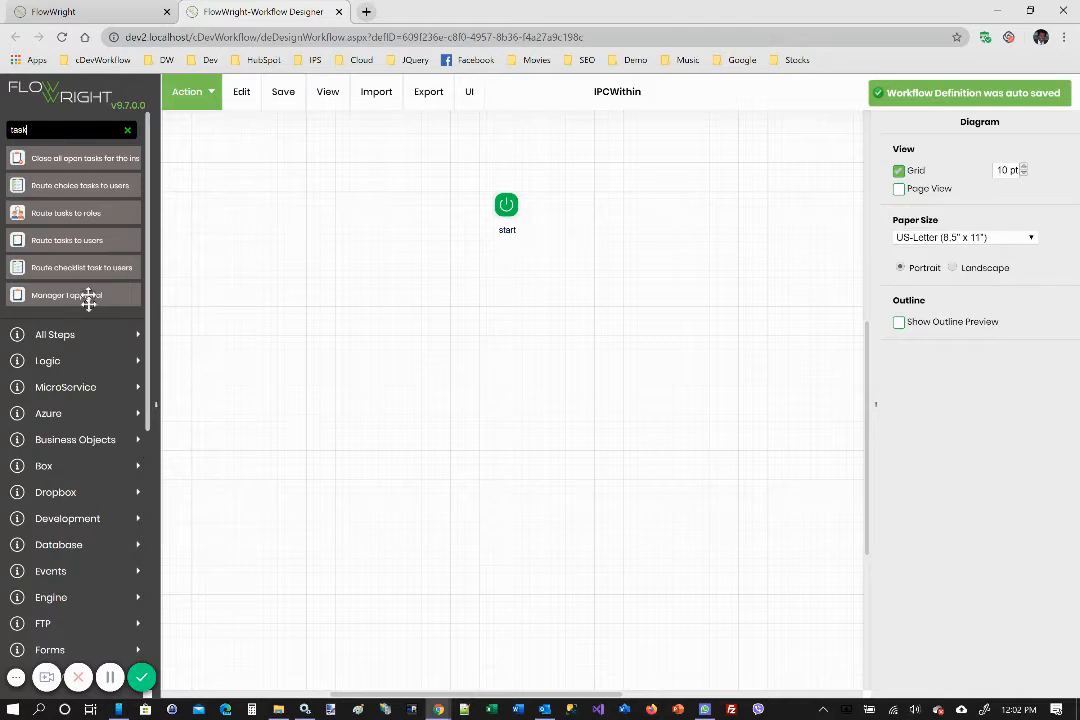
drag(88, 297, 629, 285)
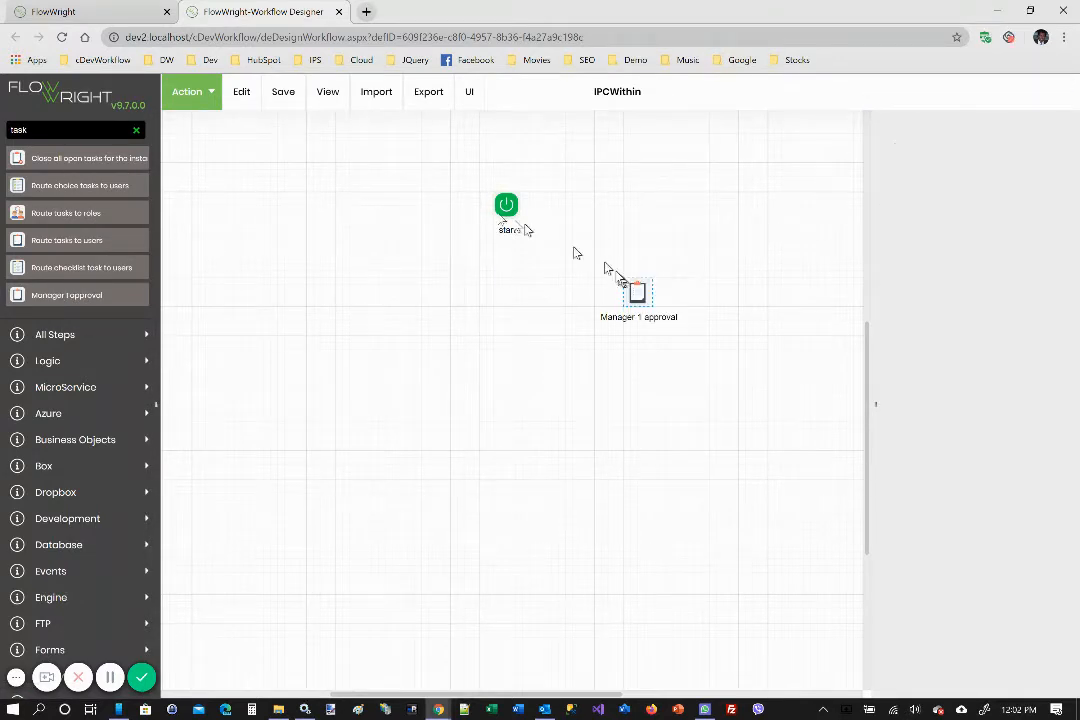
drag(527, 212, 639, 284)
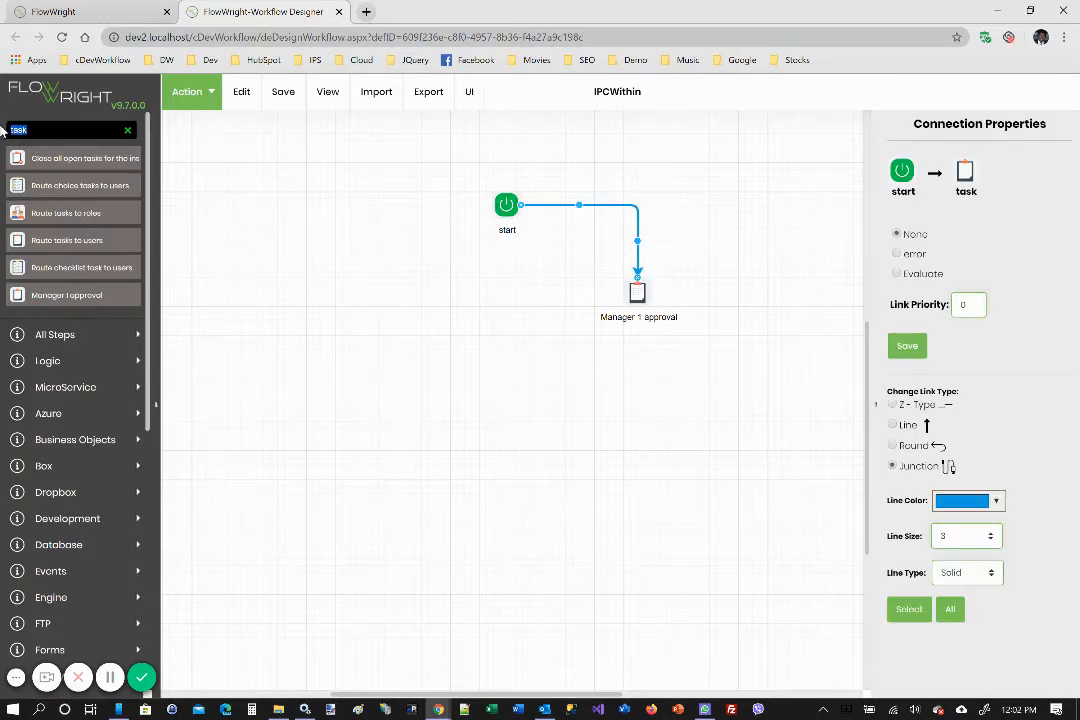
- Add a Wait for incoming message step on the other side below start and connect start to it
text(wait)
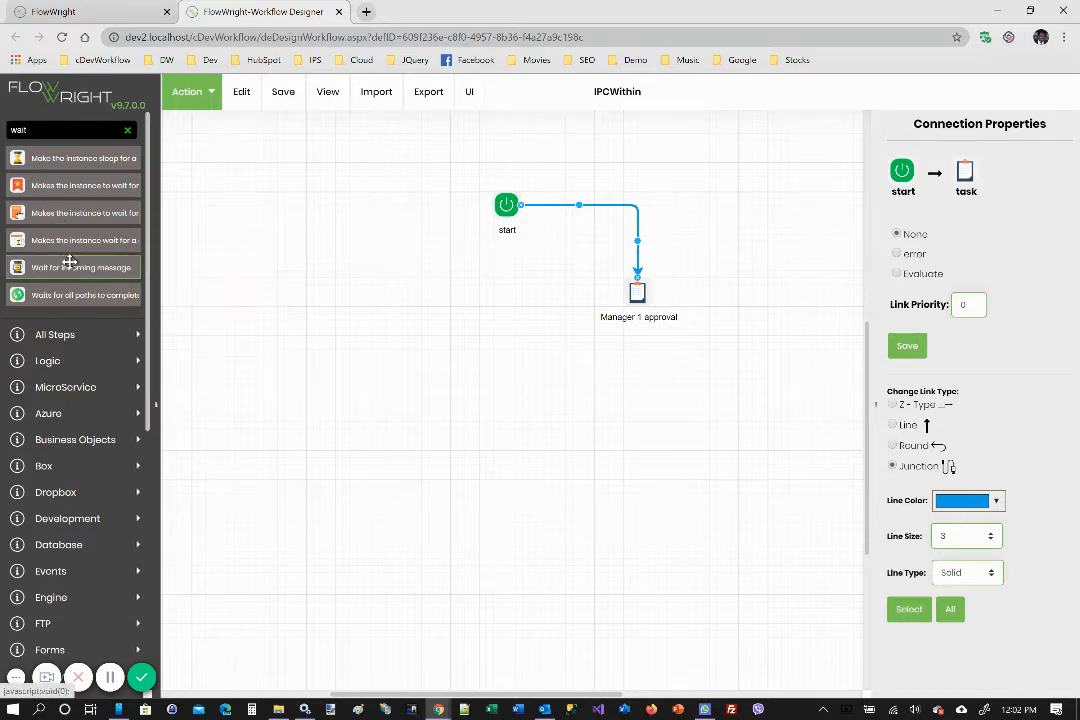
drag(80, 213, 396, 286)
drag(492, 212, 410, 284)
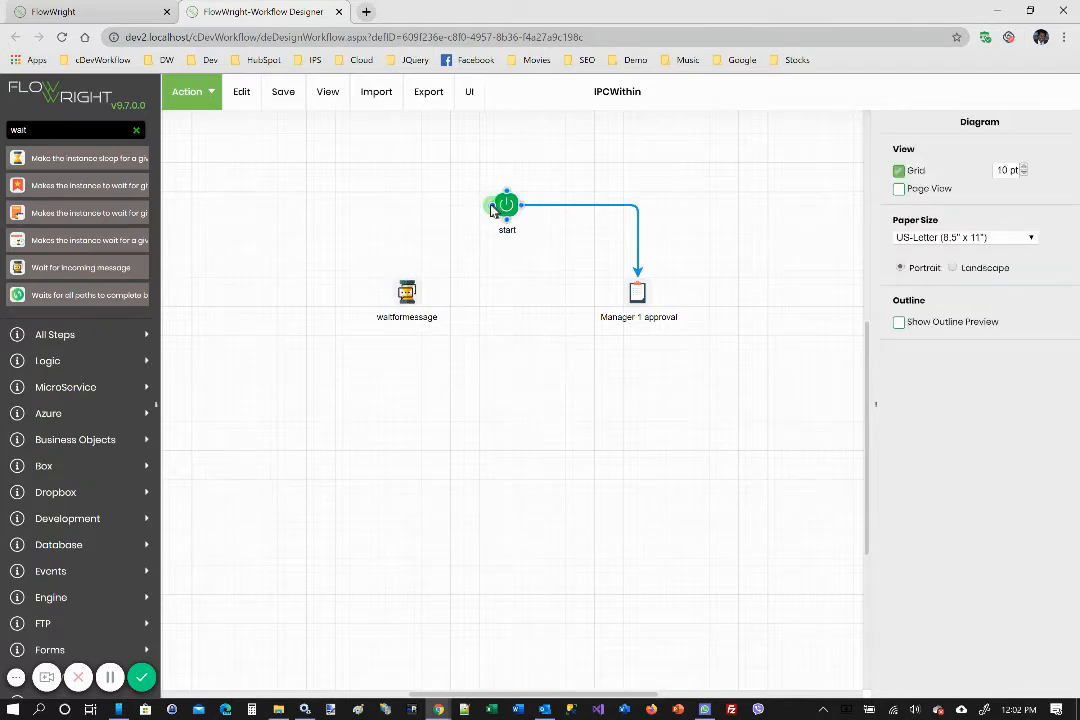
drag(492, 212, 405, 292)
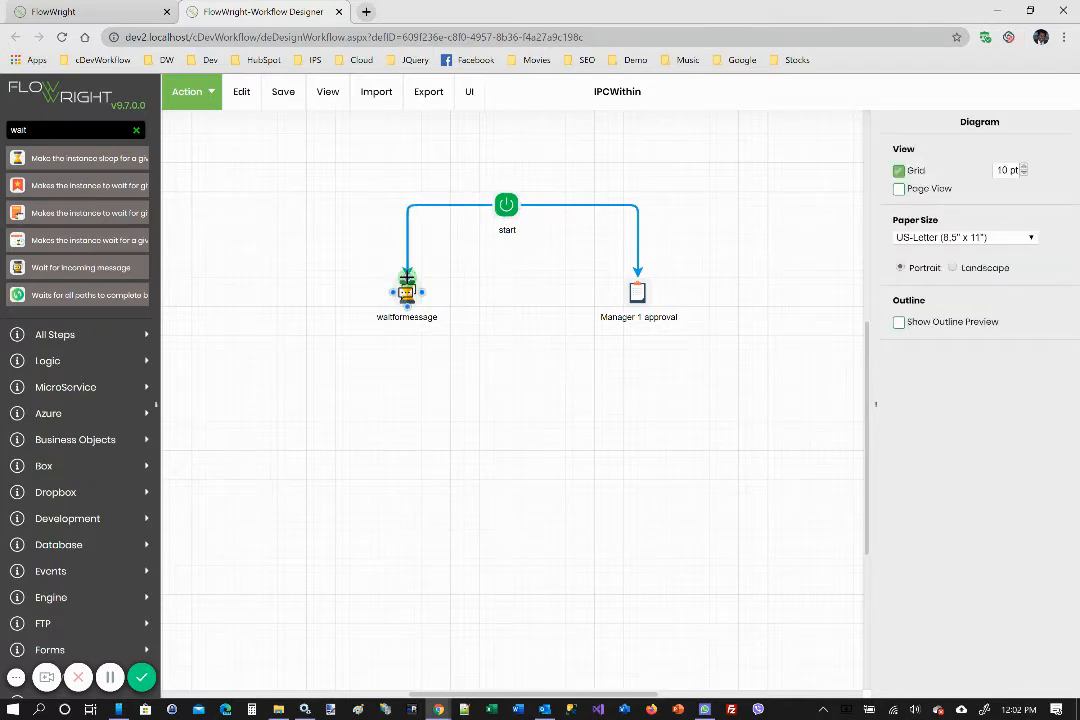
- Name the wait step "wait for ACK", set its awaited message to ACK, and save its properties
click(405, 292)
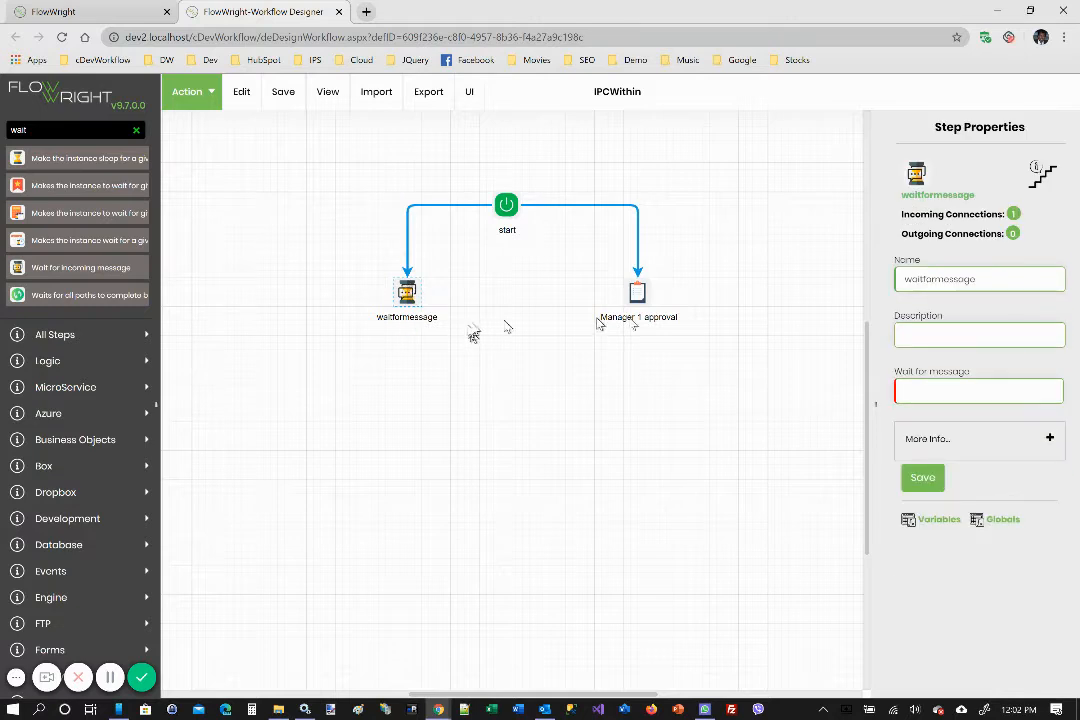
drag(981, 284, 795, 297)
text(wa)
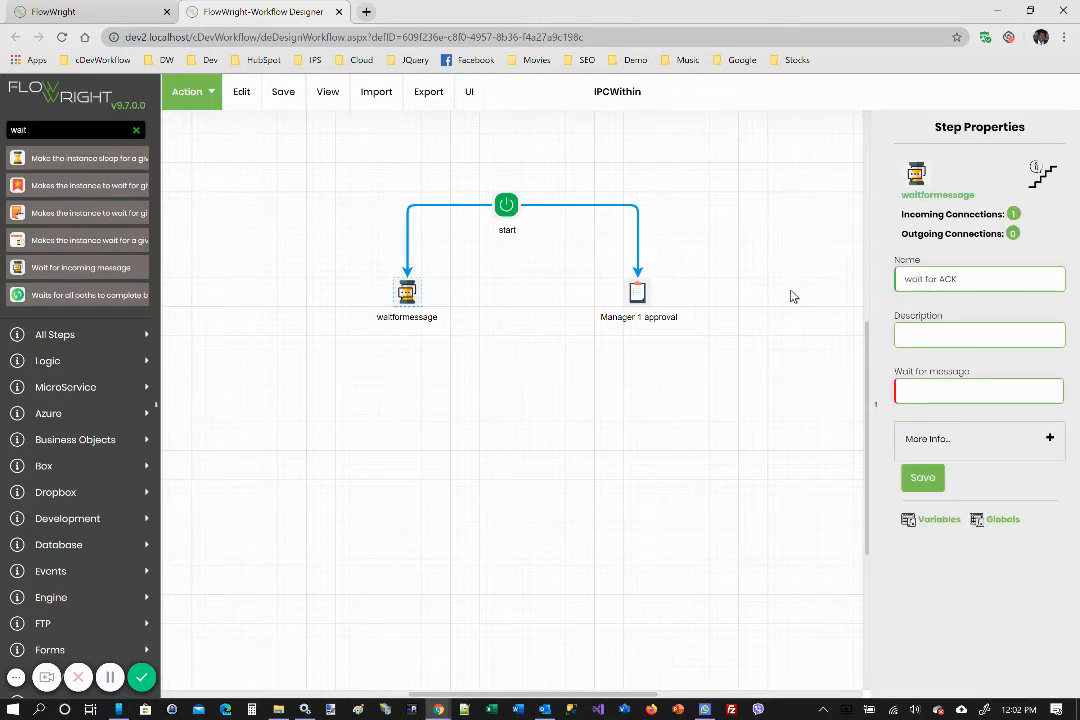
click(938, 386)
text(ACK)
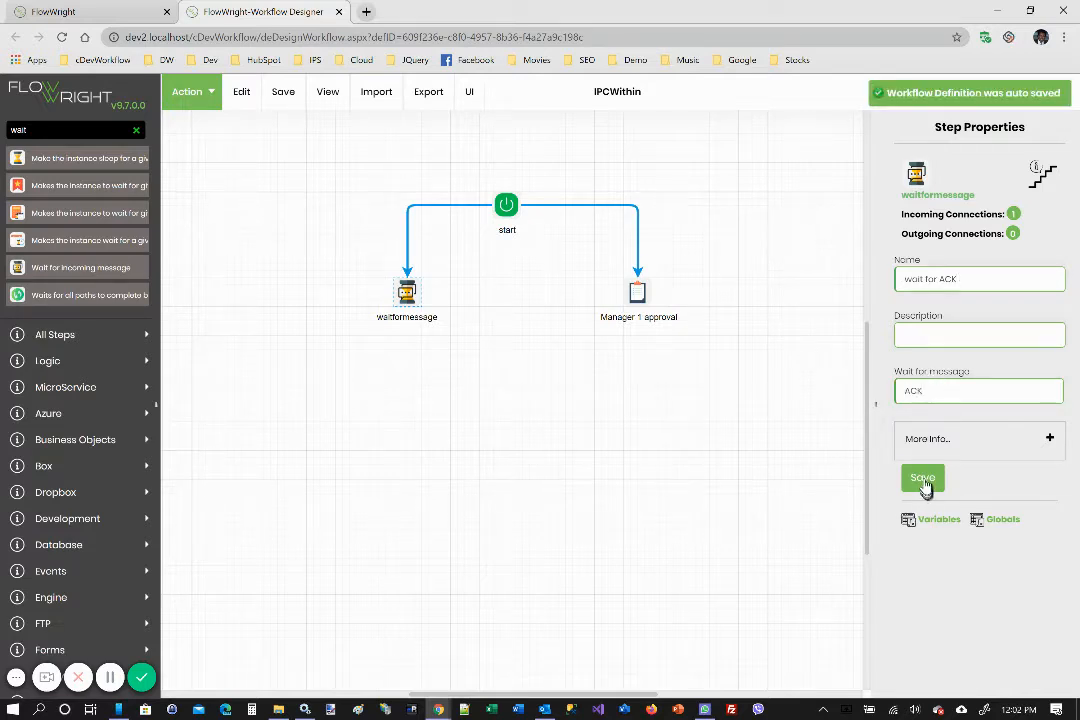
click(922, 479)
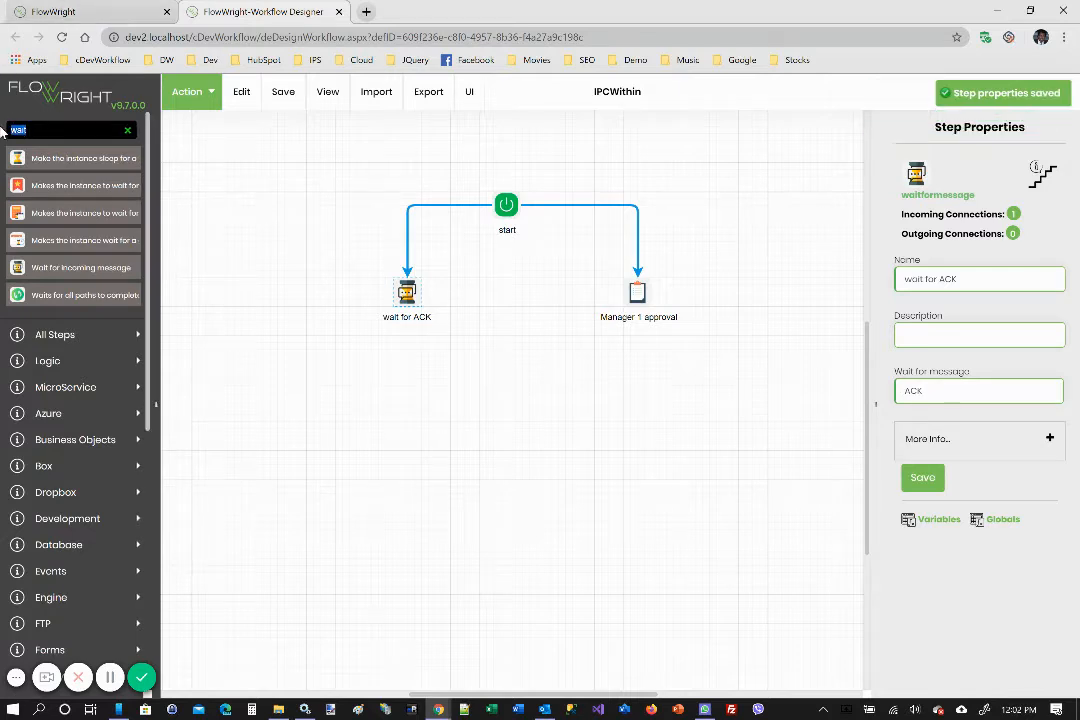
- Add a Send messages to instances step below Manager 1 approval and connect the approval step to it
text(s)
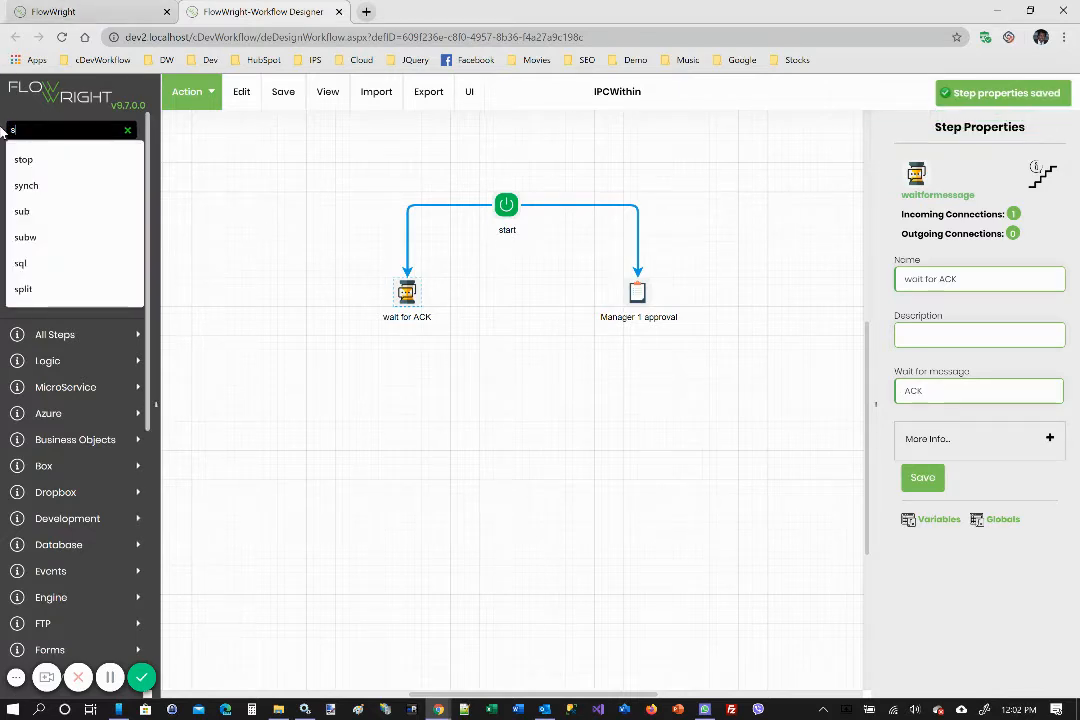
text(end me)
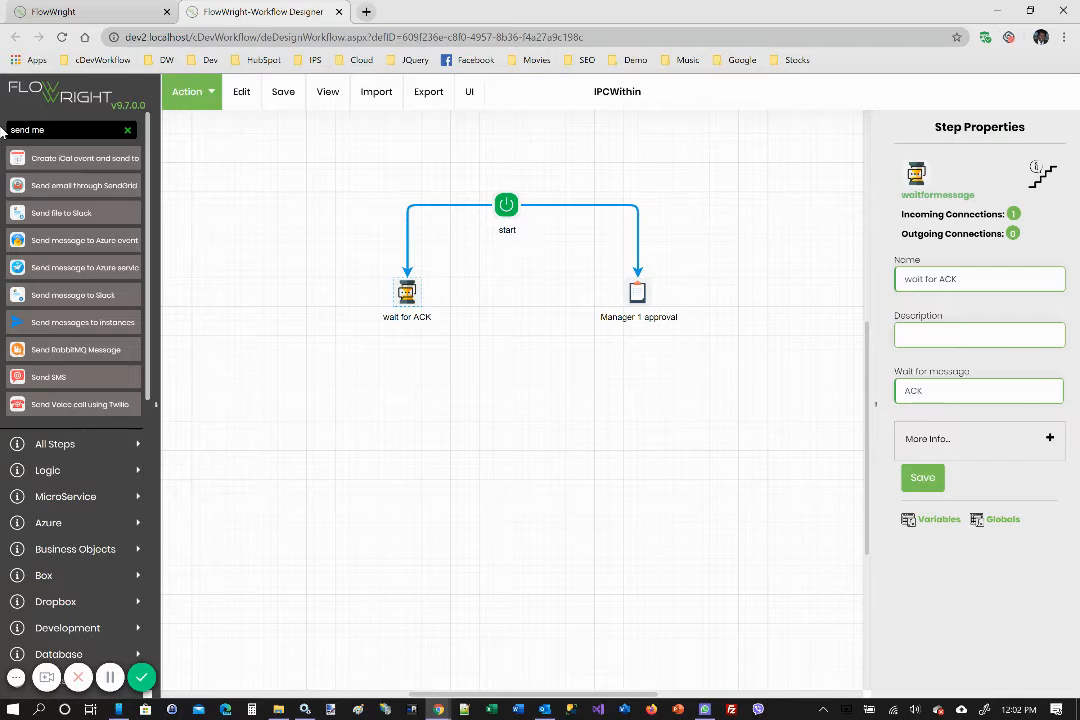
drag(20, 322, 634, 400)
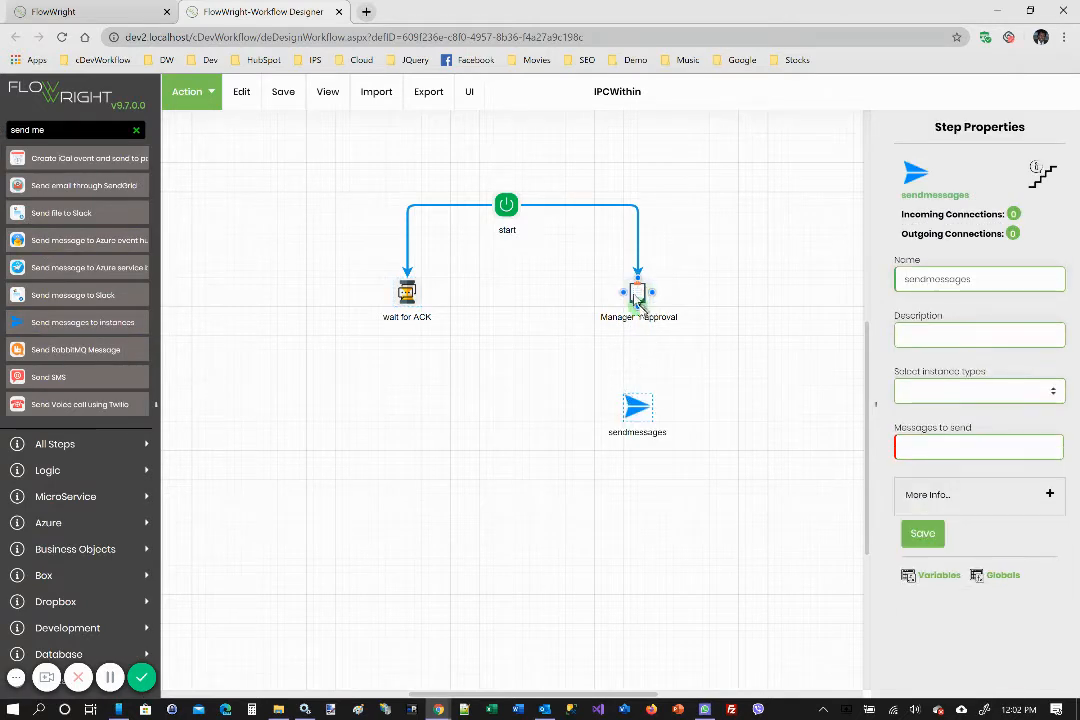
mouse_move(638, 311)
mouse_down()
mouse_move(640, 377)
mouse_move(632, 320)
mouse_move(620, 390)
mouse_move(656, 404)
mouse_up()
- Configure the send step with the name "send ACK", instance type Current and message ACK, and save its properties
click(620, 404)
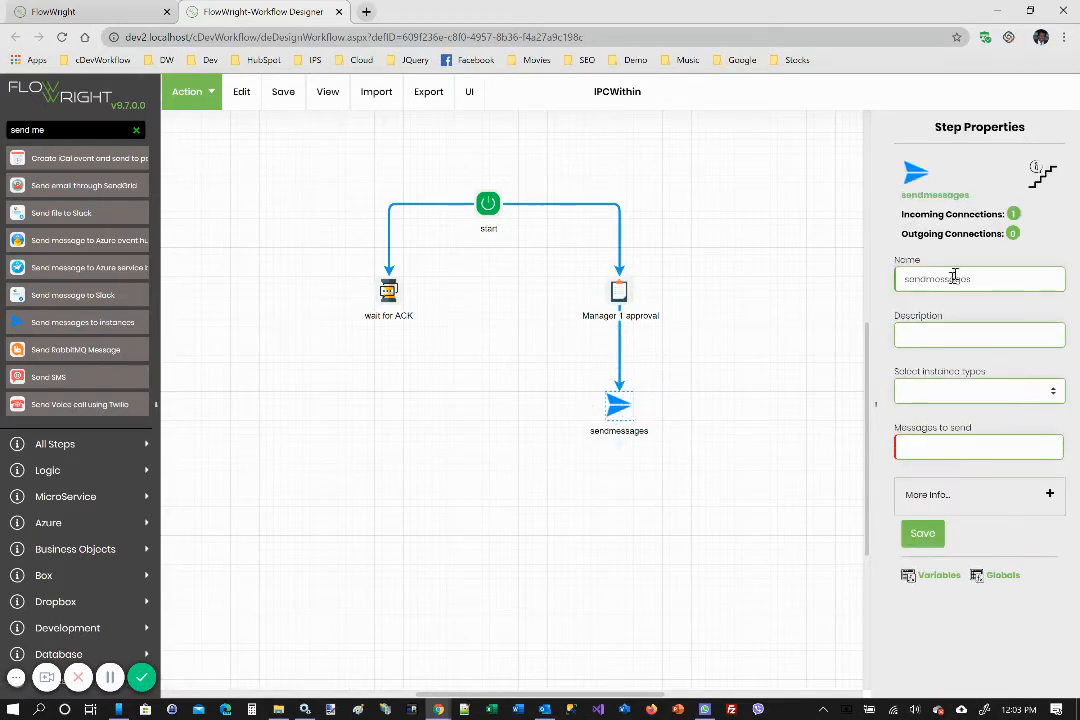
drag(983, 282, 815, 283)
text(send ACK)
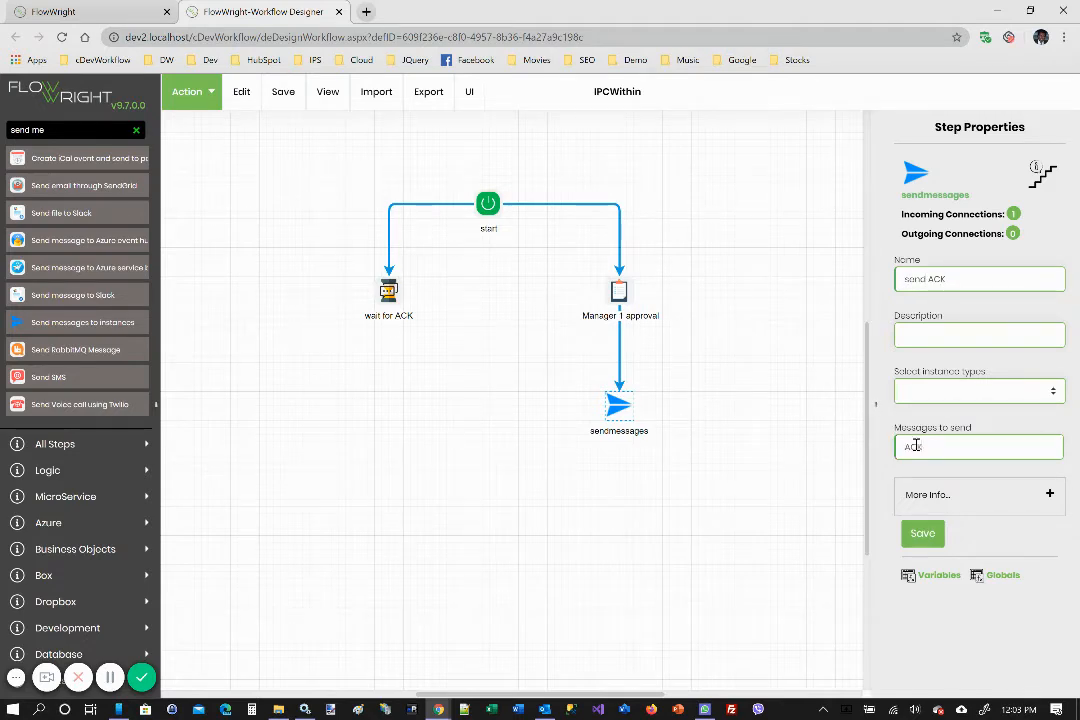
click(924, 533)
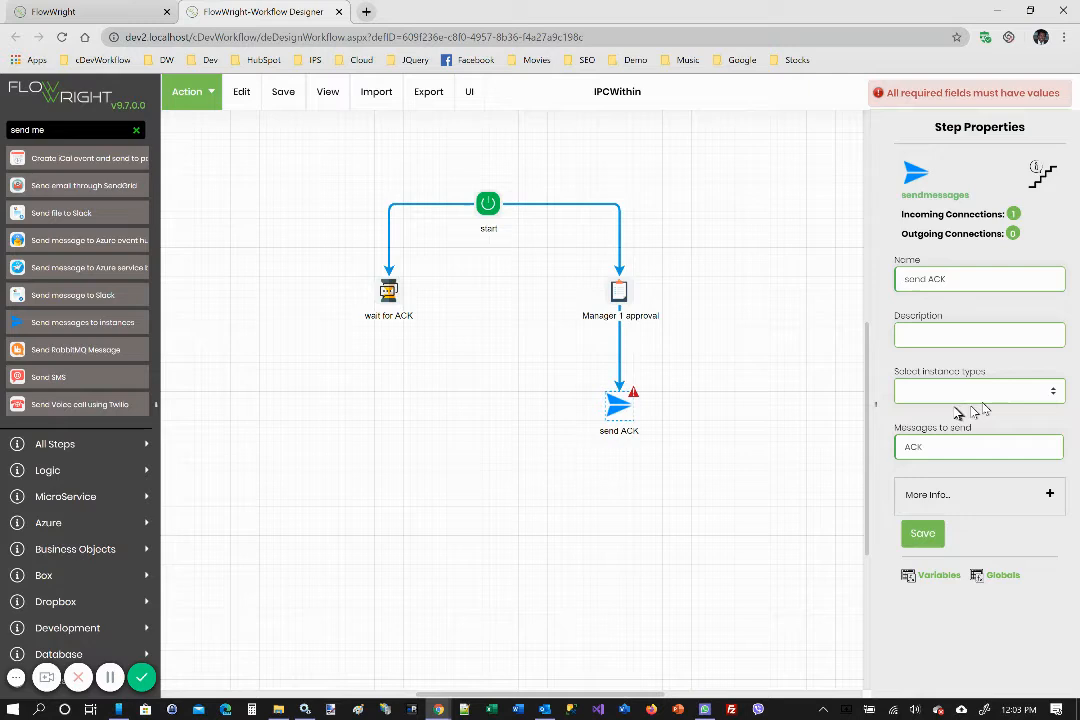
click(1049, 392)
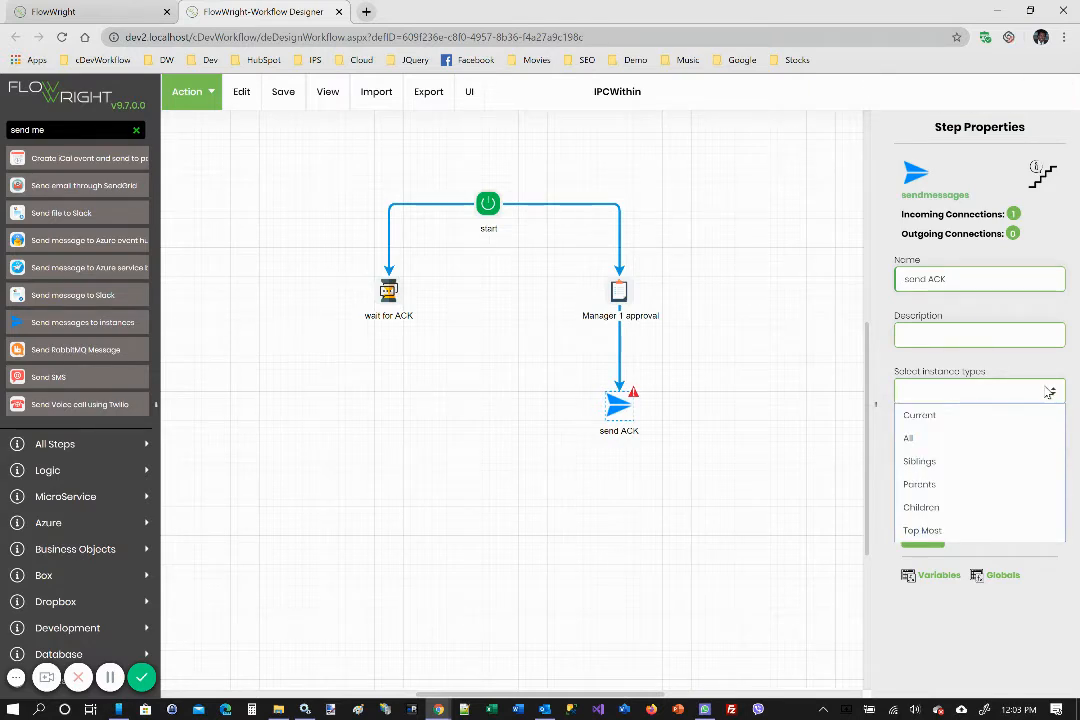
click(940, 418)
click(921, 536)
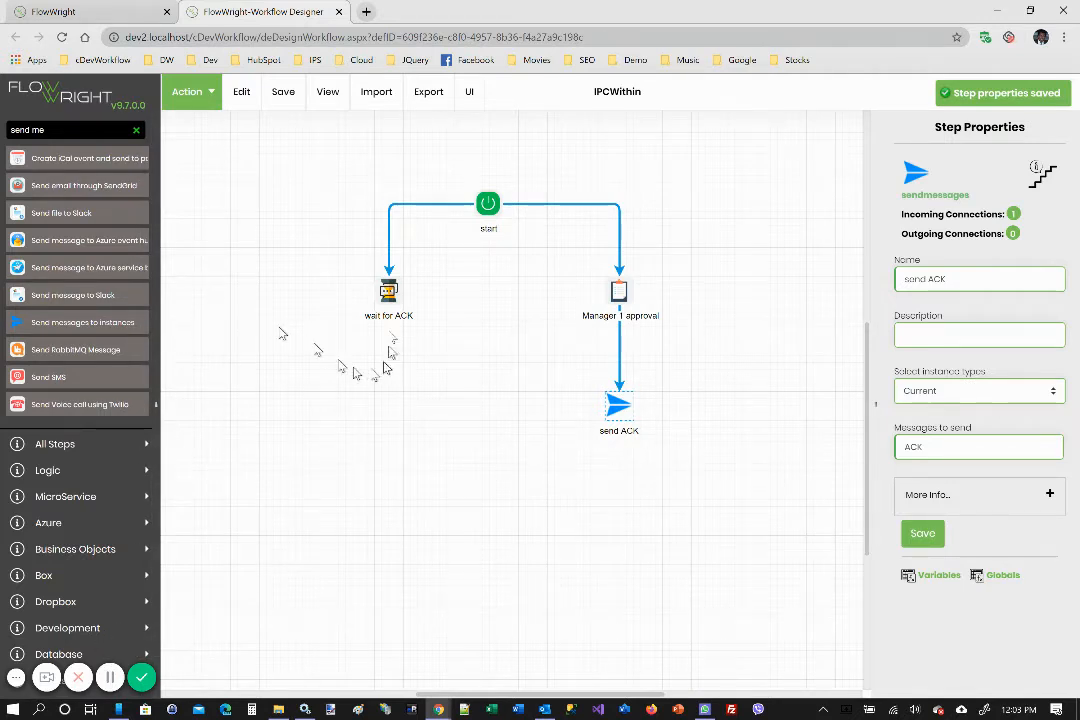
- Add the 1==1 decision template step below wait for ACK and connect the wait step to it
scroll(105, 482, down, 3)
scroll(105, 482, down, 3)
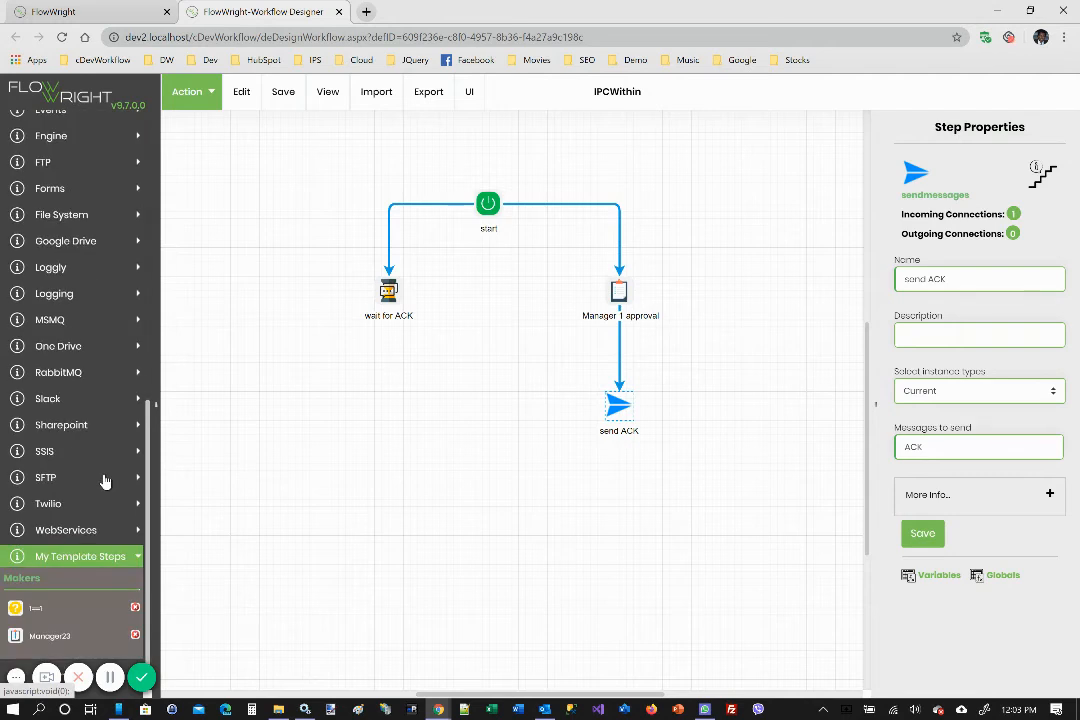
mouse_move(41, 608)
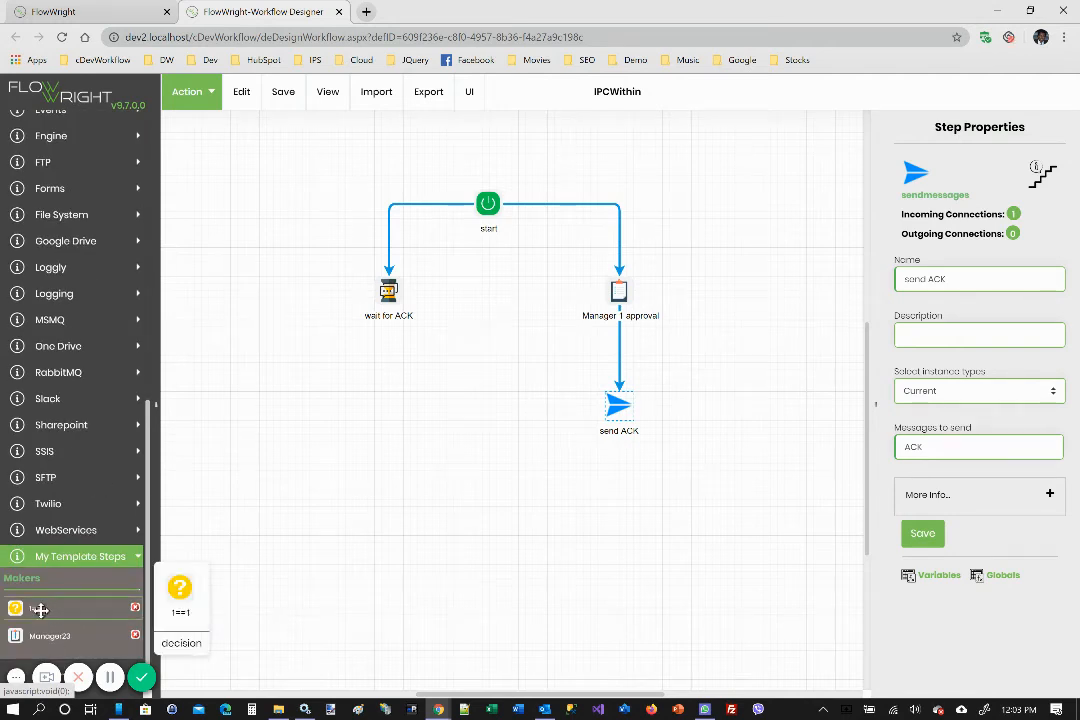
drag(40, 610, 377, 420)
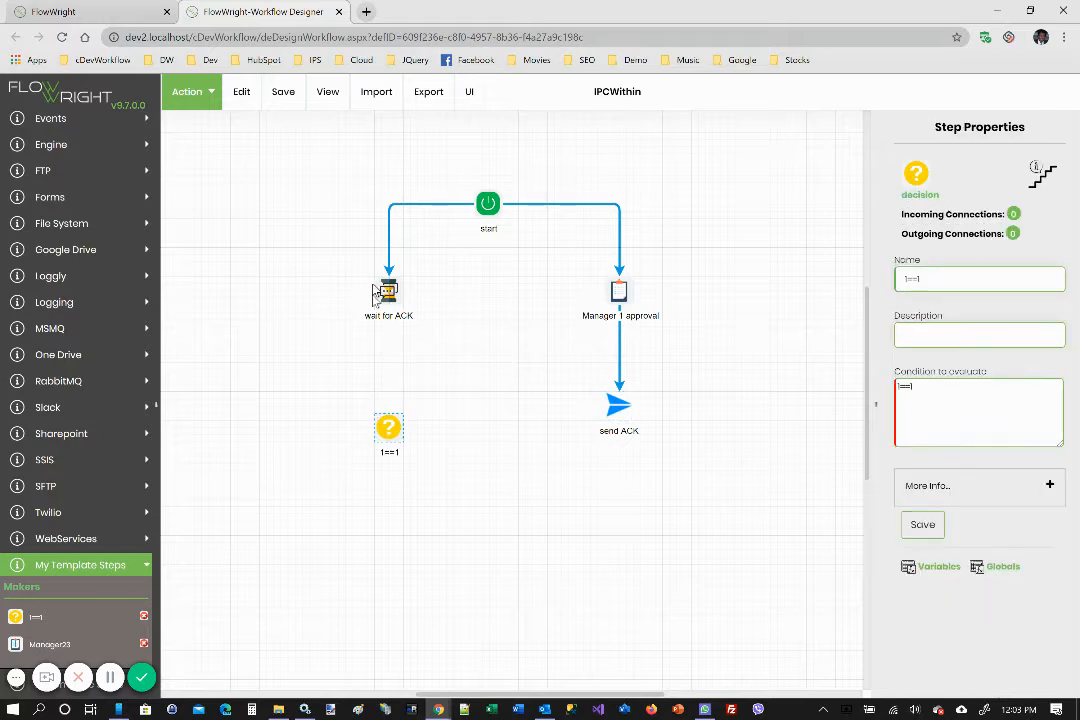
drag(390, 318, 390, 426)
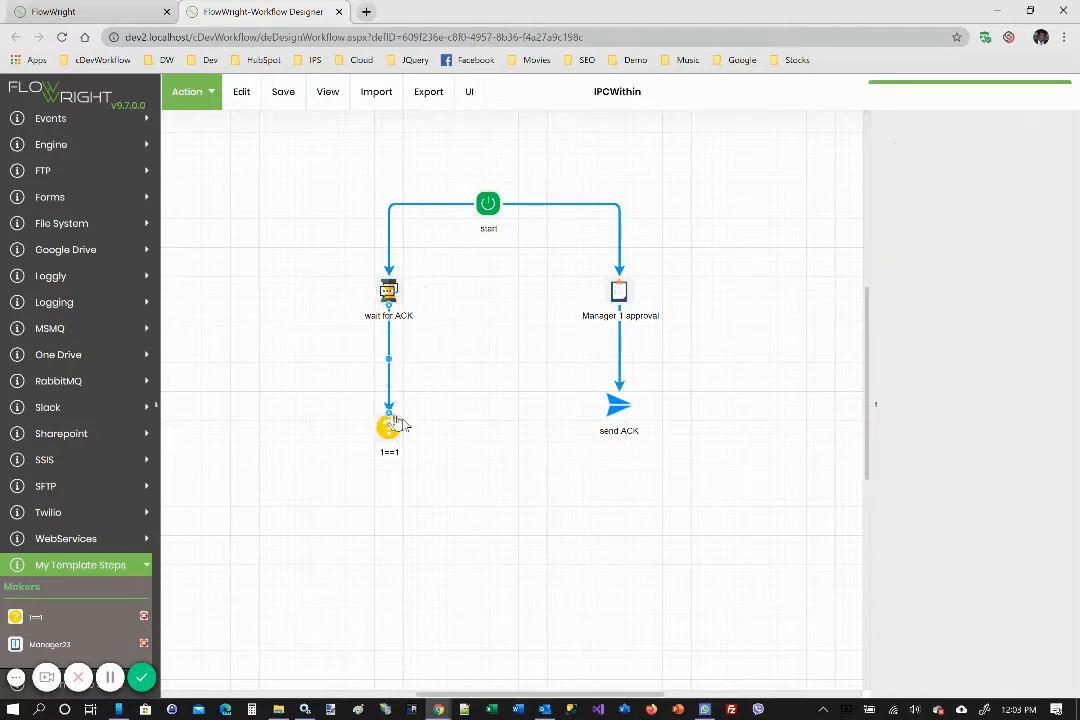
click(519, 420)
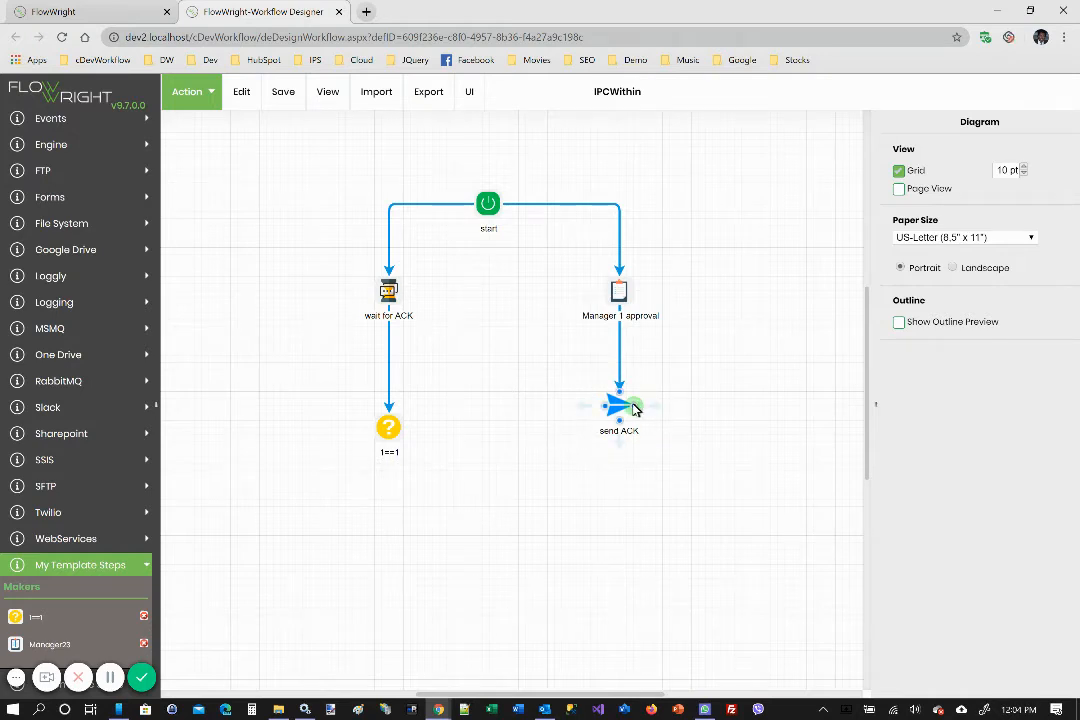
- Save the IPCWithin workflow definition
drag(633, 408, 362, 281)
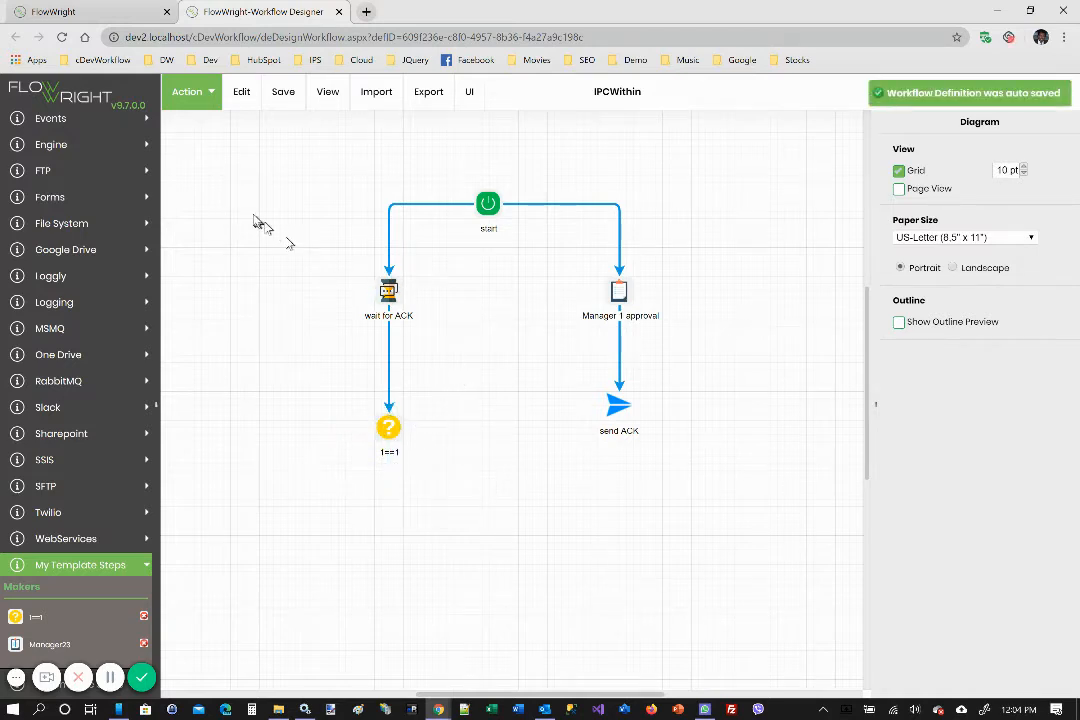
mouse_move(268, 106)
click(308, 144)
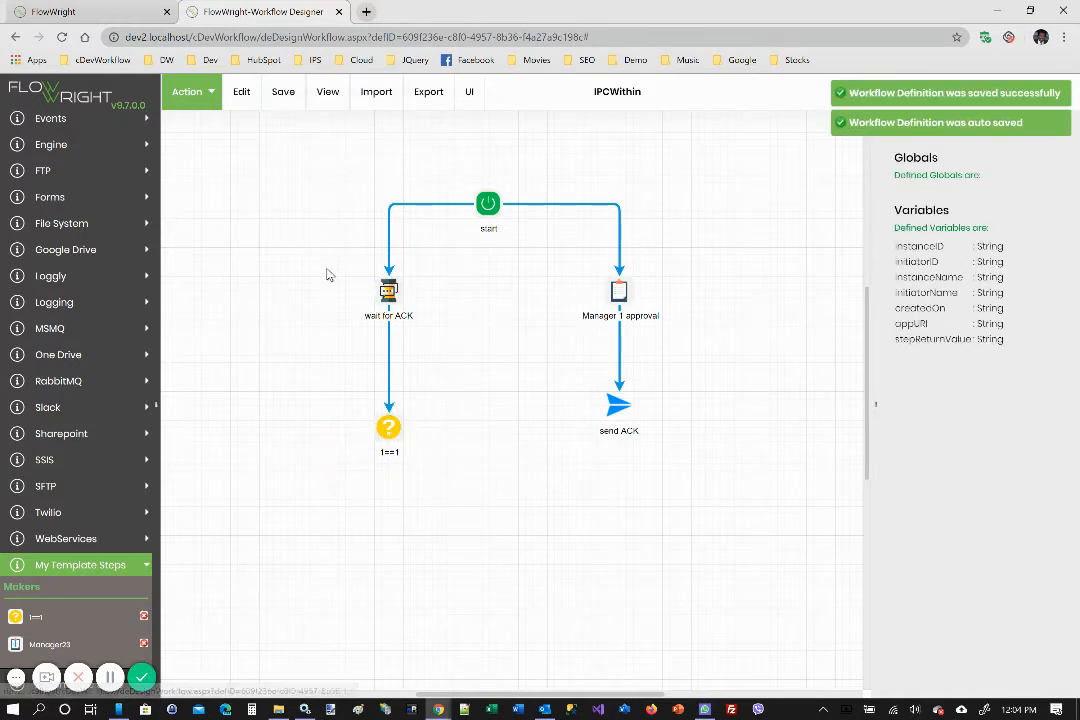
- Create and execute an instance of the workflow using the generated name IPCWithin_INST1
mouse_move(195, 104)
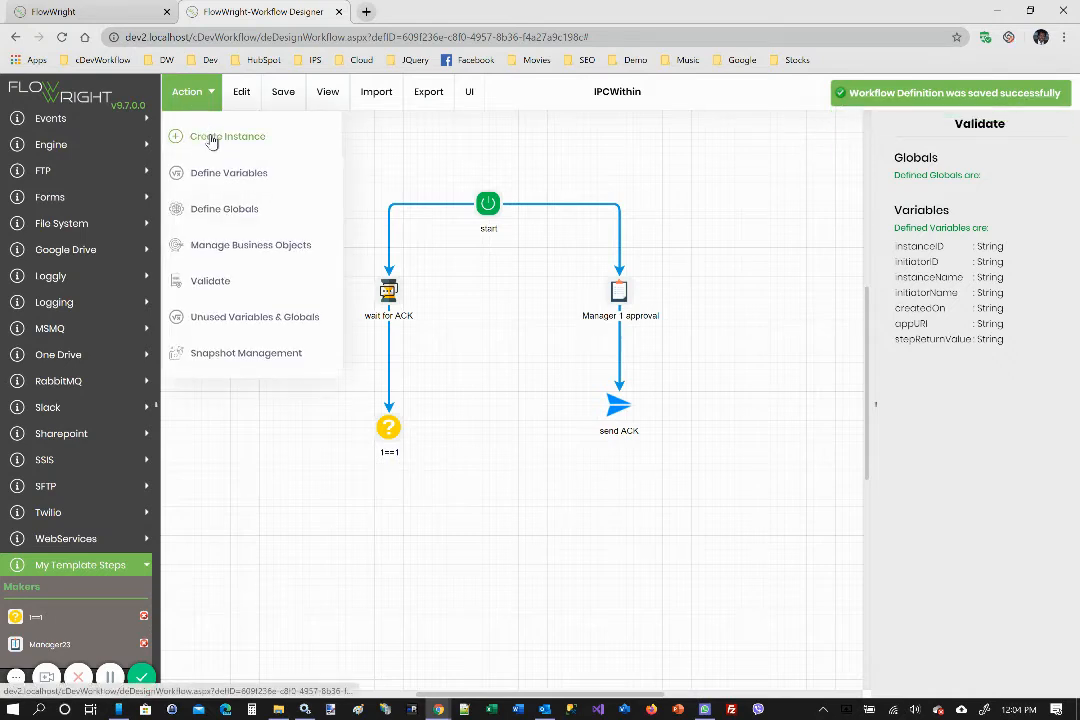
click(211, 140)
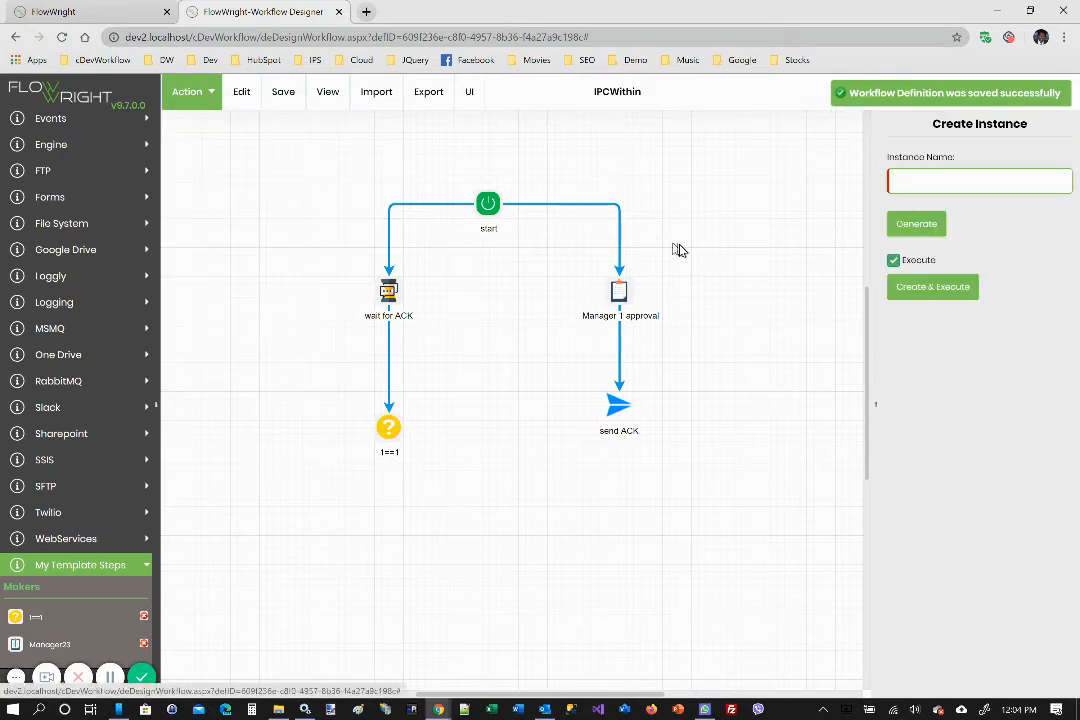
click(908, 230)
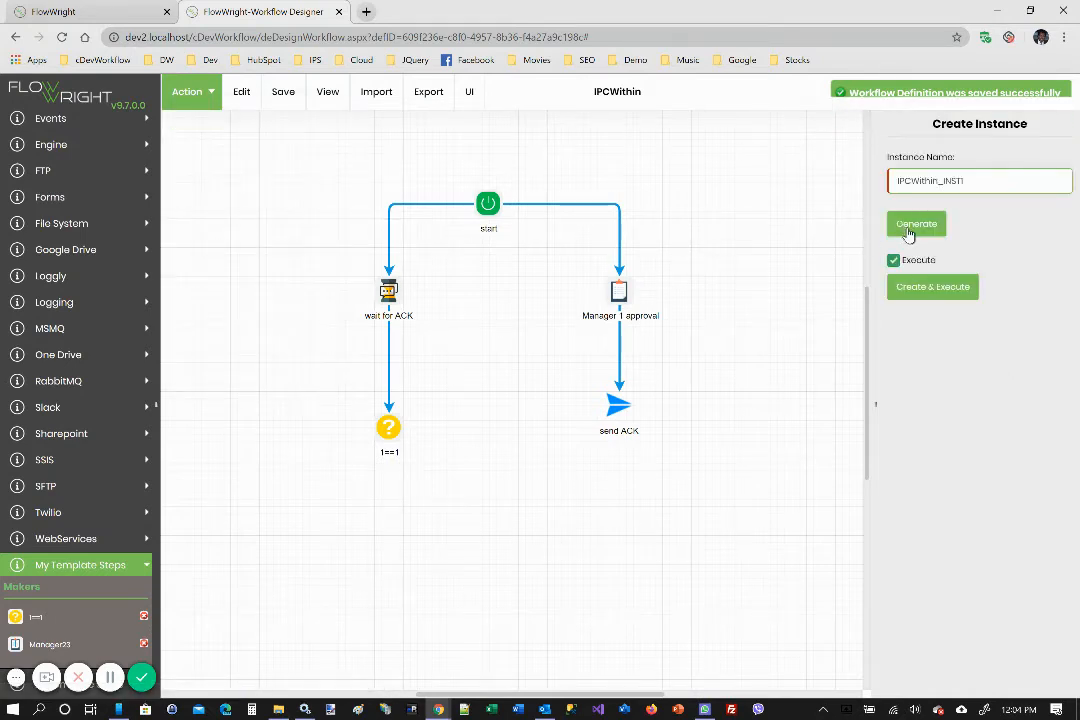
click(926, 290)
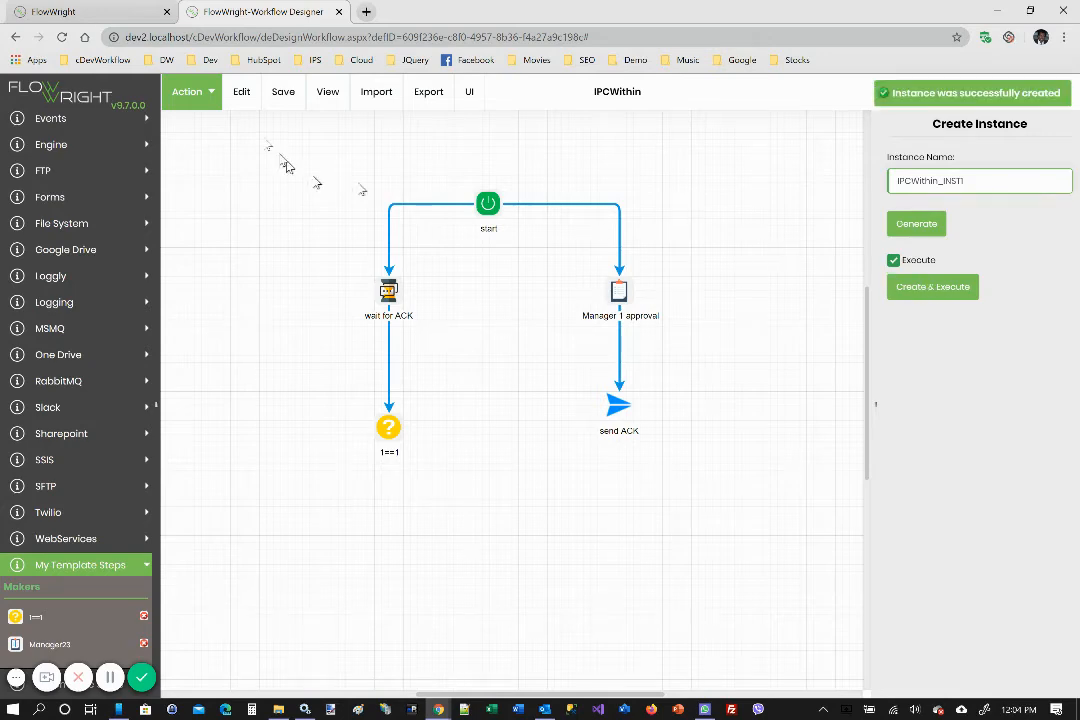
- Open the Workflow Instances list and render the IPCWithin_INST1 instance to examine its waiting steps
click(95, 10)
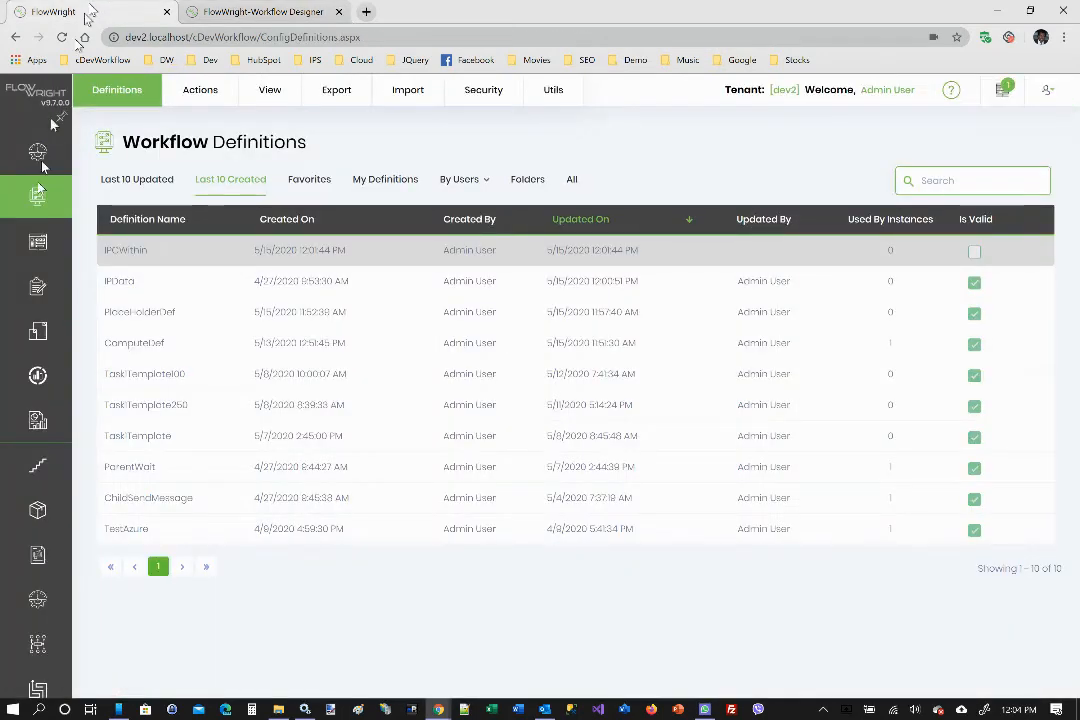
mouse_move(45, 190)
click(97, 302)
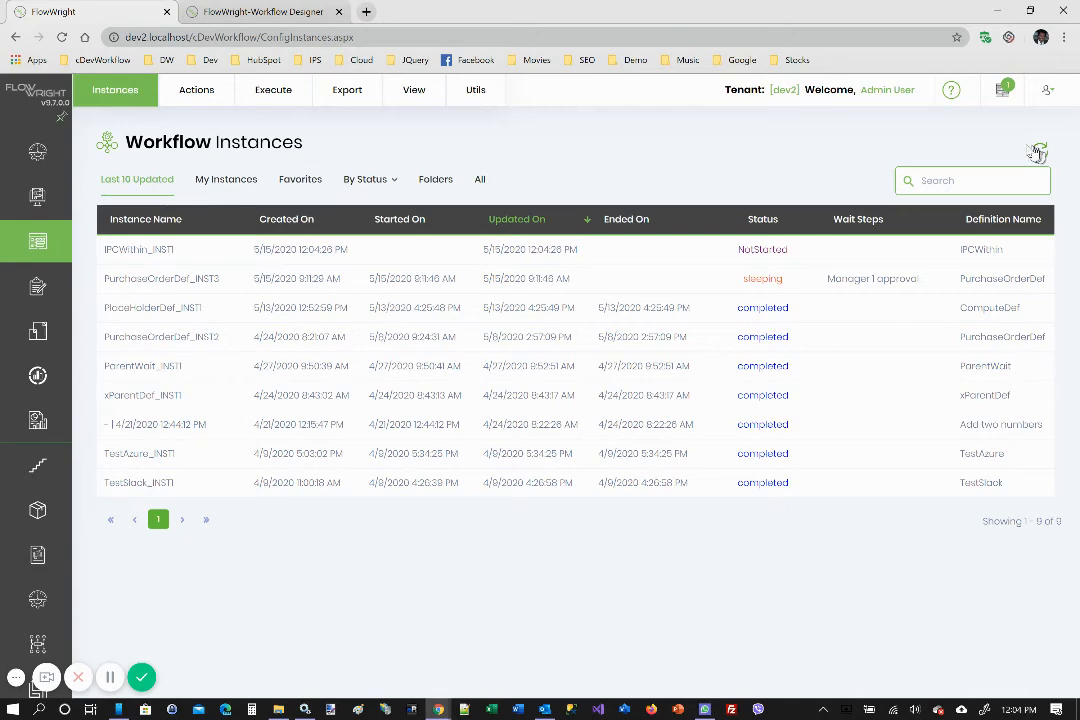
click(248, 12)
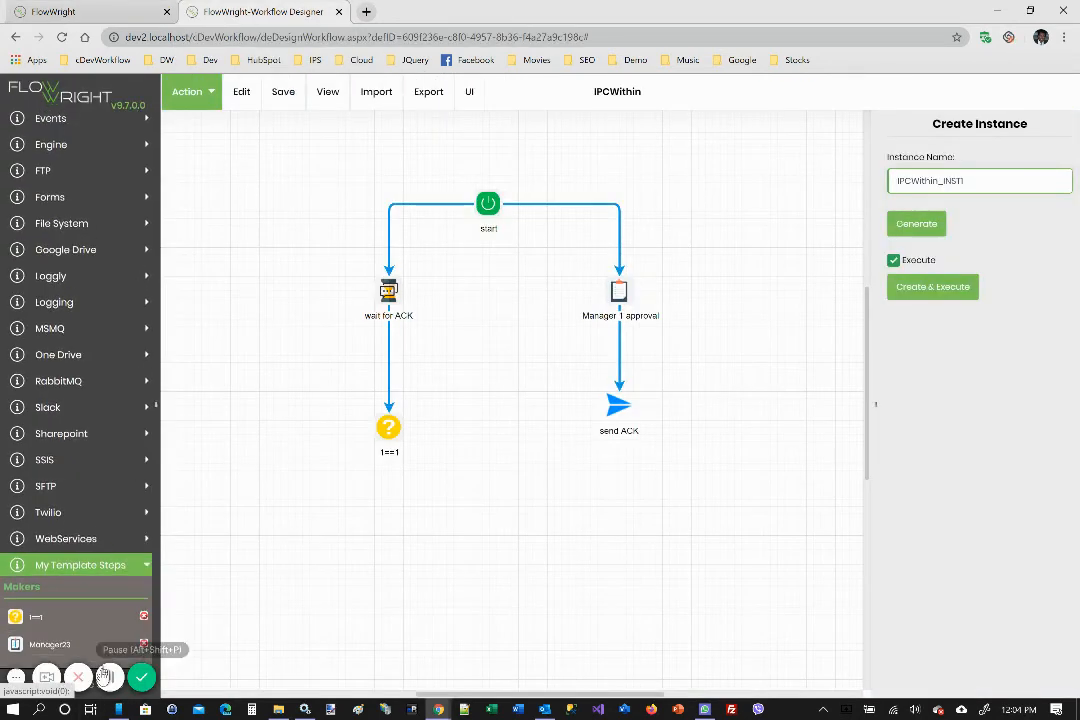
click(105, 677)
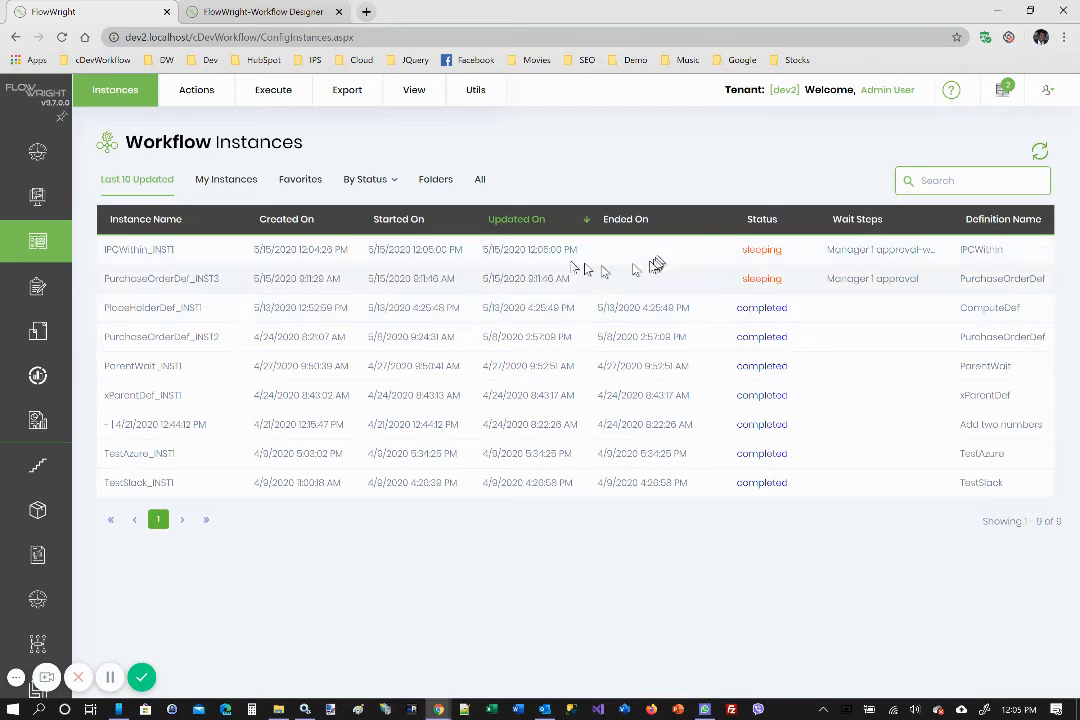
double_click(874, 252)
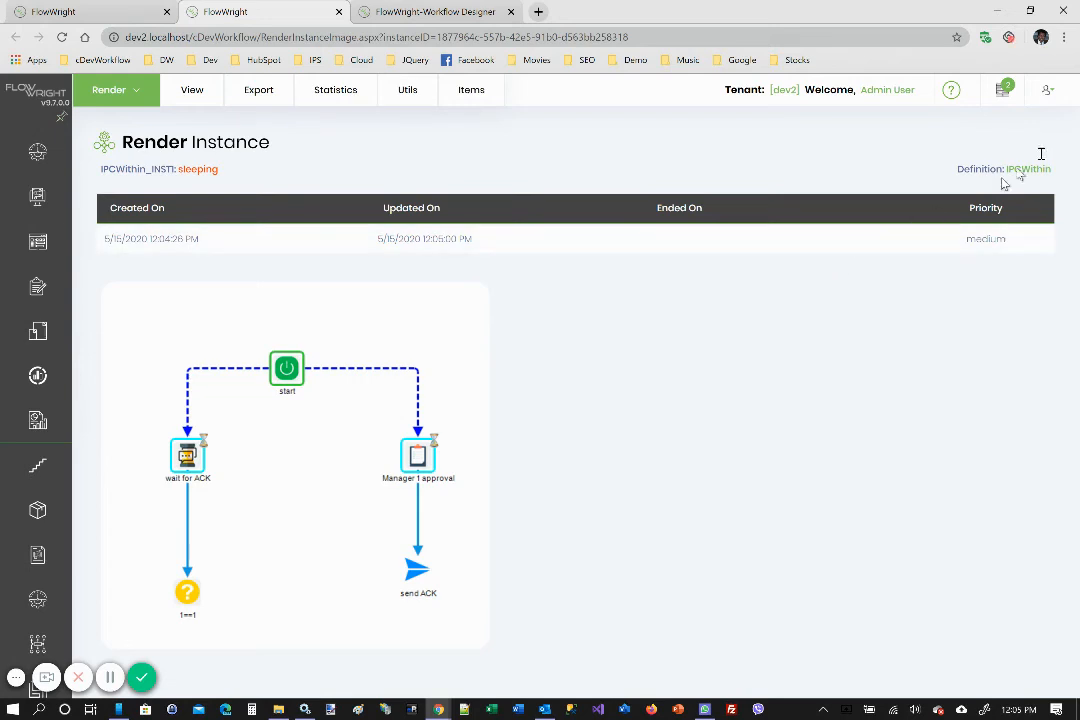
- Open the Manager 1 approval task of IPCWithin_INST1 from the Tasks list and complete it with Approve PO
click(1001, 92)
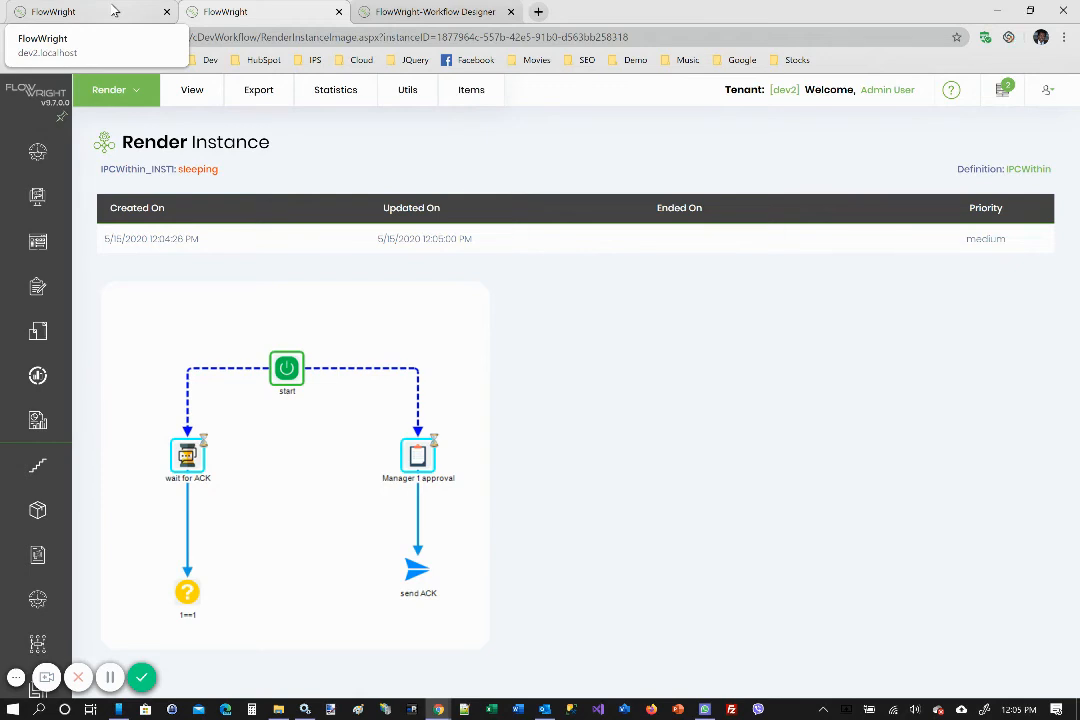
click(114, 10)
mouse_move(45, 292)
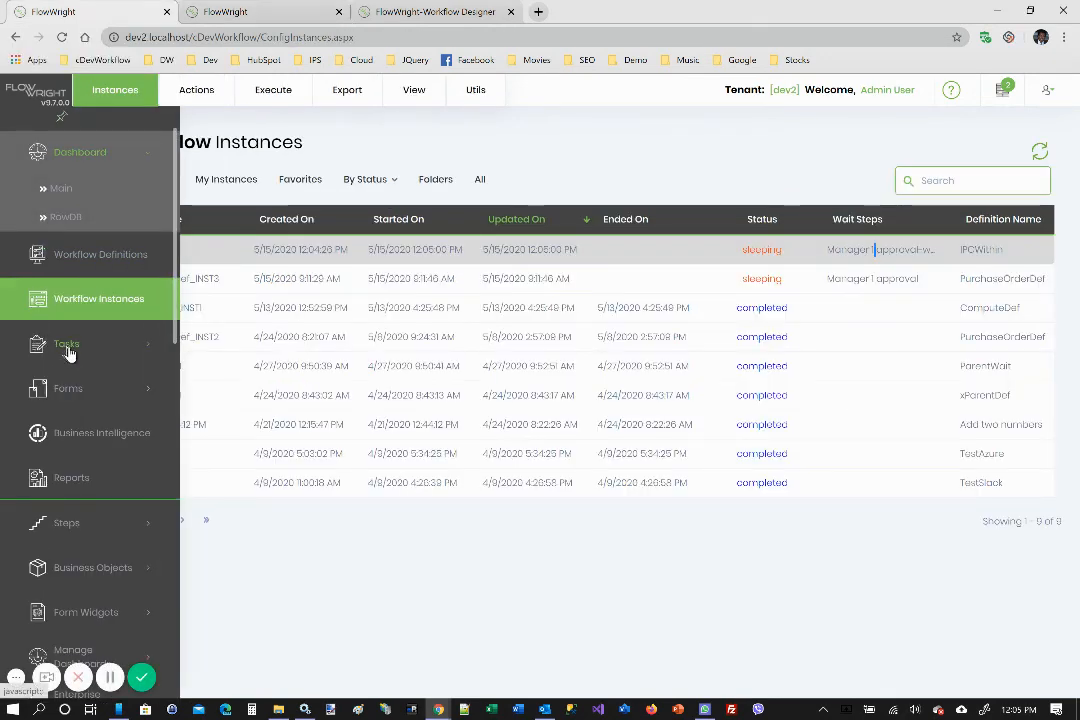
click(67, 345)
click(74, 345)
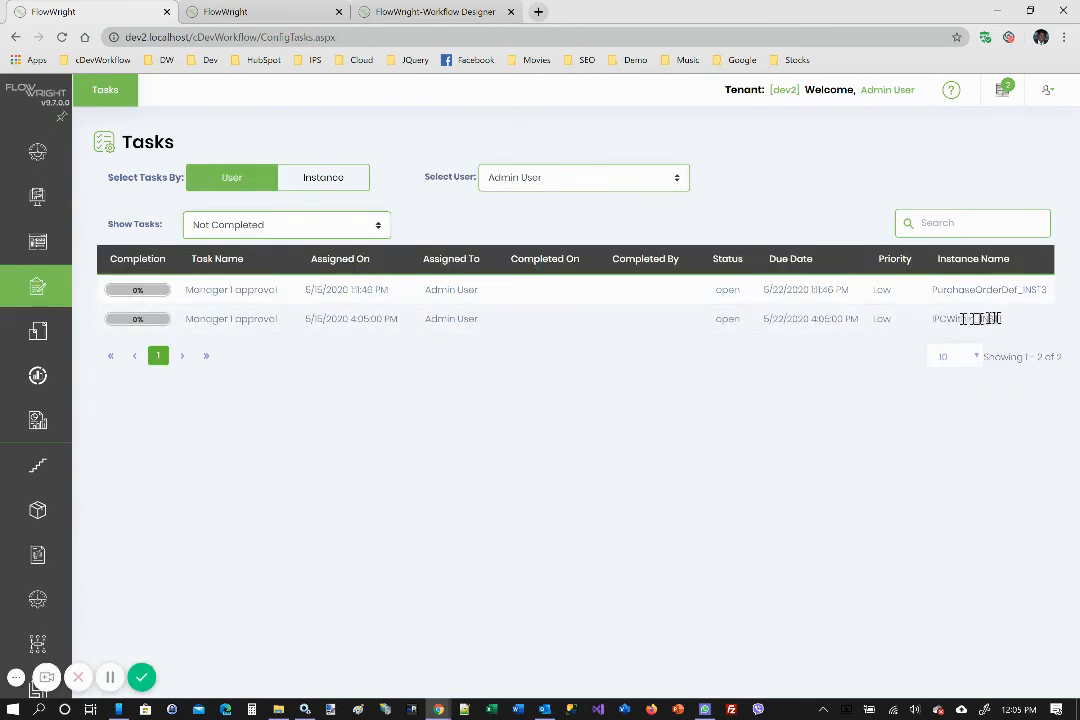
click(338, 319)
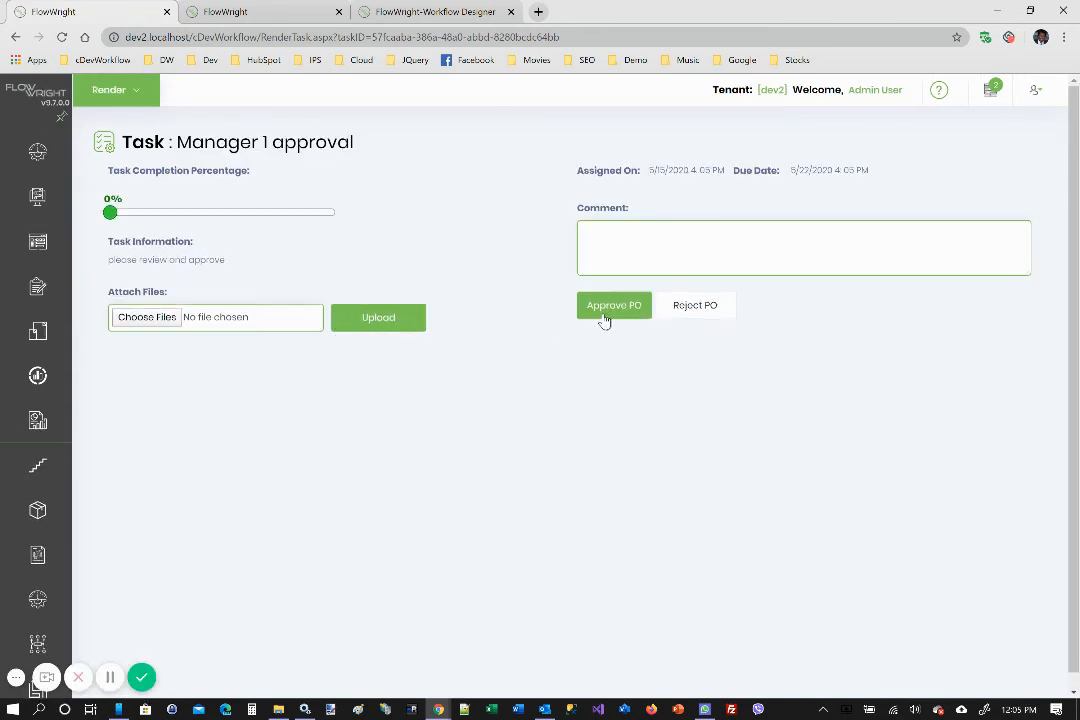
click(604, 320)
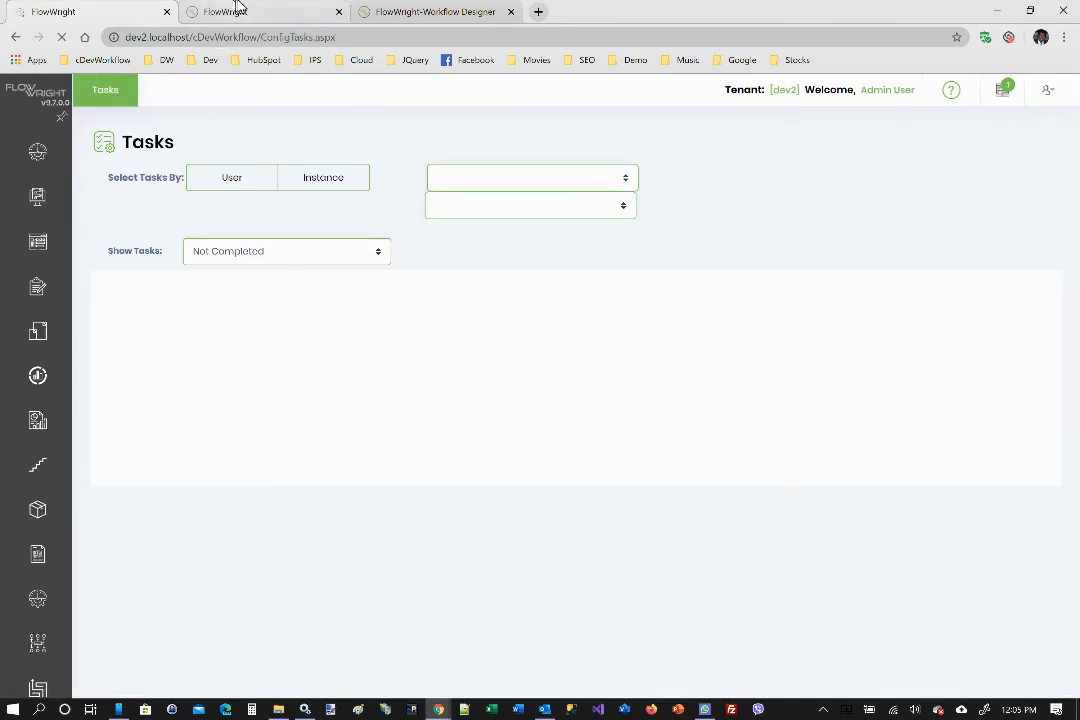
- Return to the rendered IPCWithin_INST1 instance to check its progress after the approval
click(240, 10)
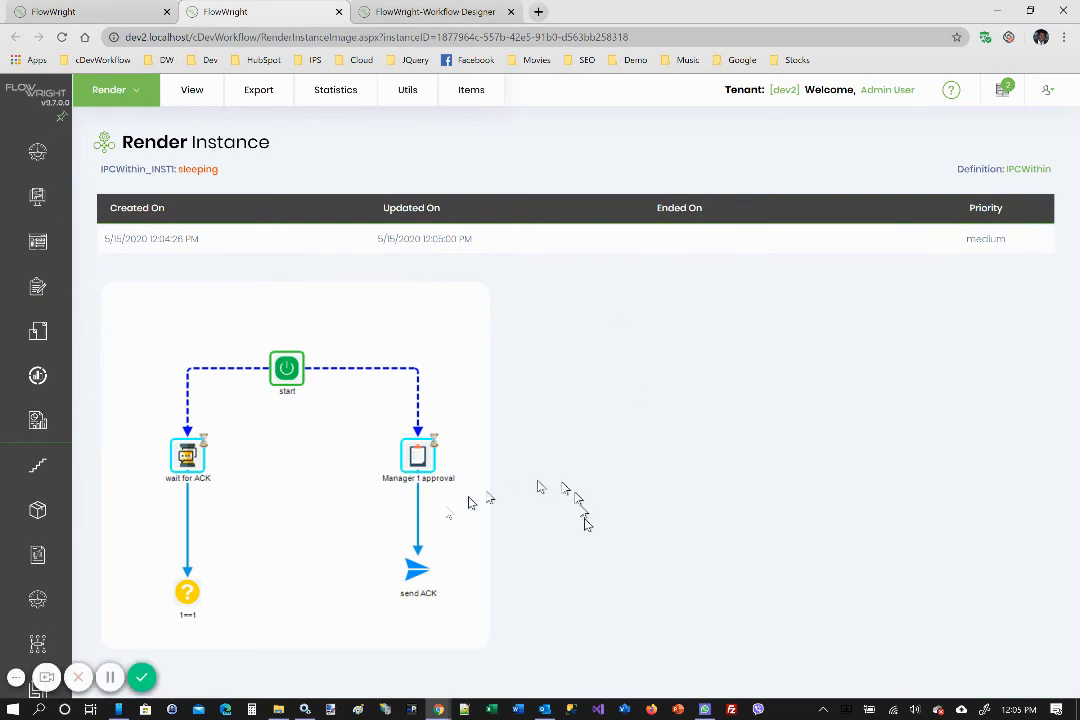